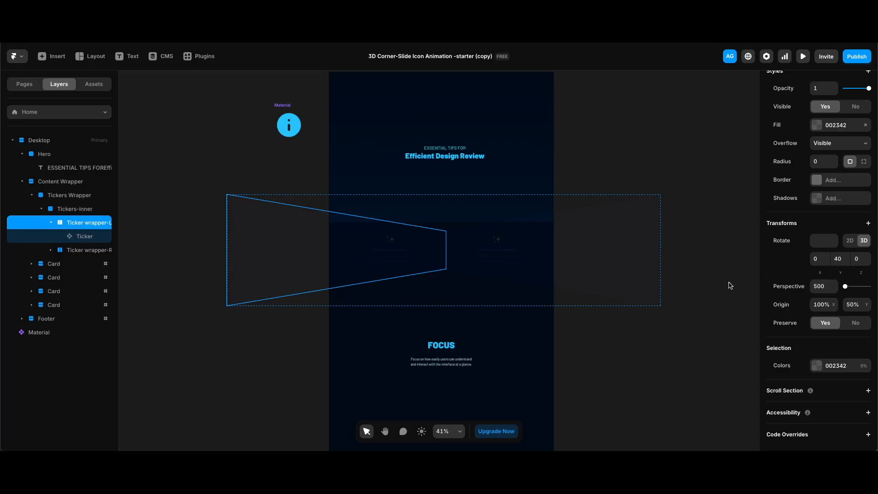
Connect the Material icon as a child to the Ticker components in both Ticker wrapper-L and Ticker wrapper-R
left_click(109, 247)
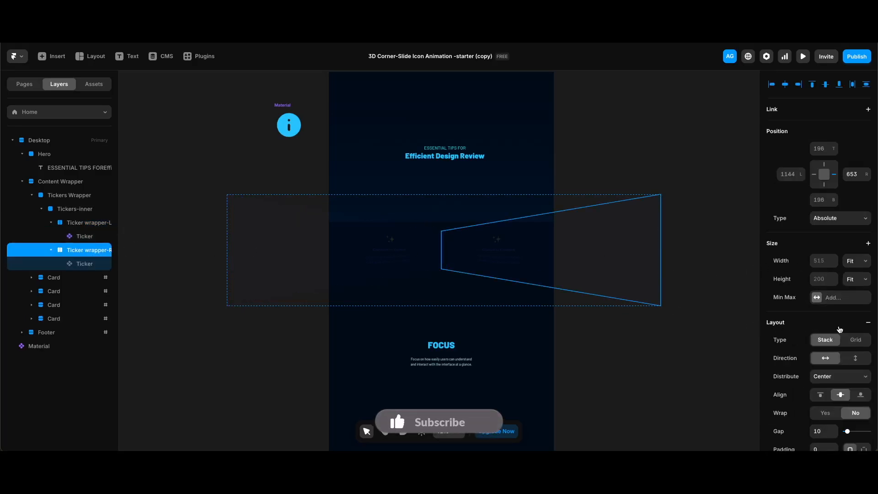
scroll(840, 329, "down", 10)
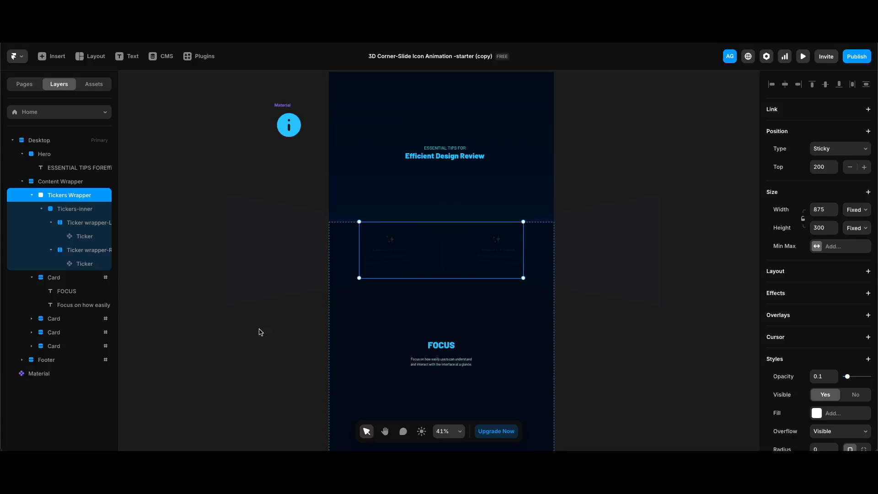
left_click(396, 245)
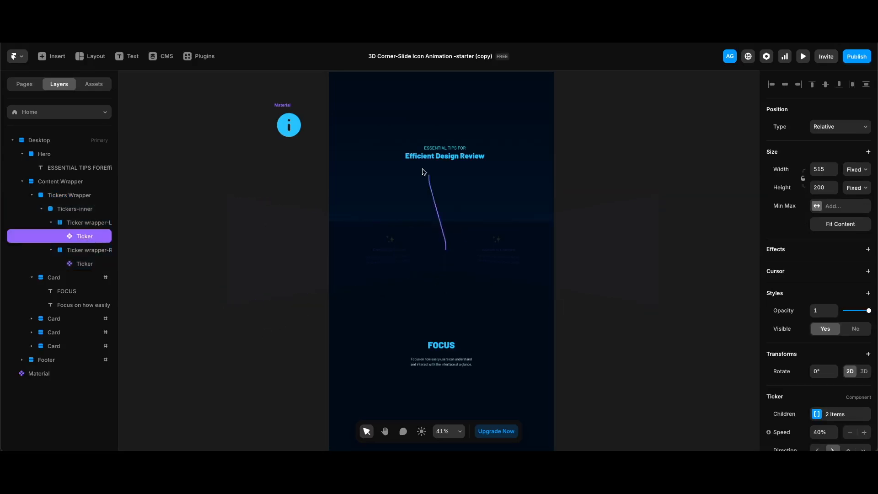
left_click(661, 249)
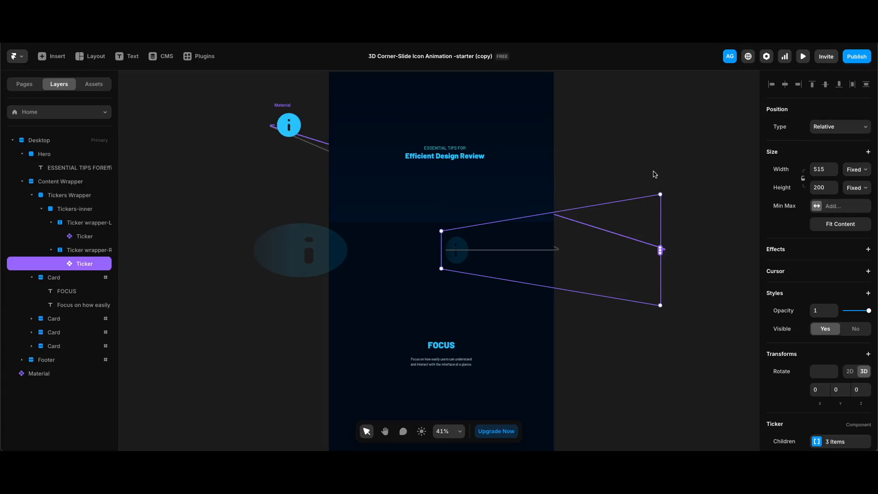
Preview the page and examine the moving icon tickers around the FOCUS section, and return to the canvas
key("super+p")
scroll(598, 297, "down", 5)
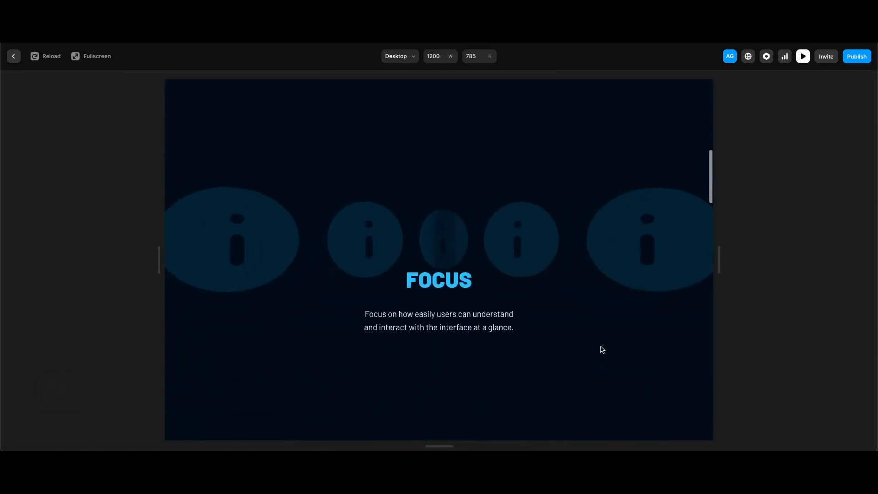
scroll(603, 350, "down", 2)
scroll(602, 350, "up", 2)
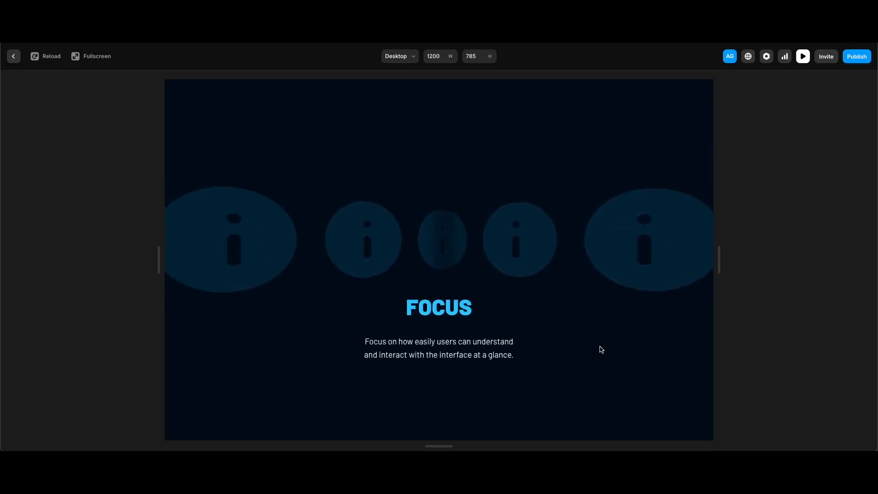
key("Escape")
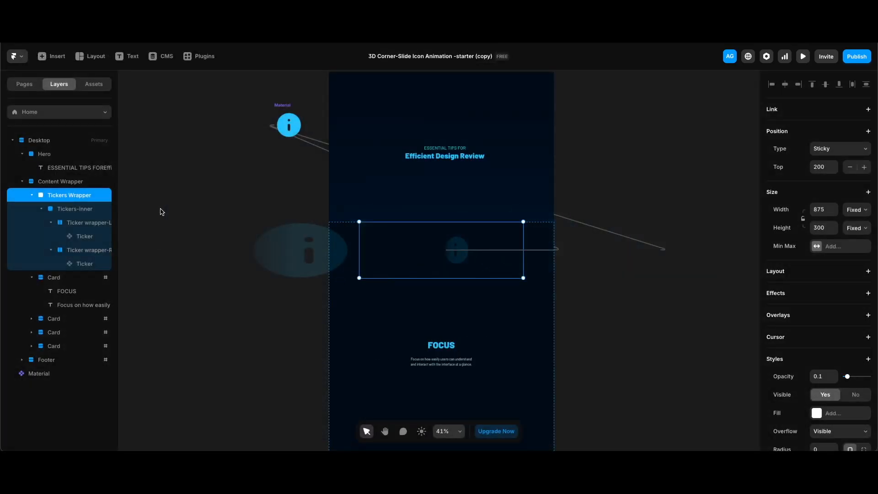
Turn the Tickers Wrapper into a component, and the Tickers-inner layer inside it into a nested component, keeping their names
key("alt+super+k")
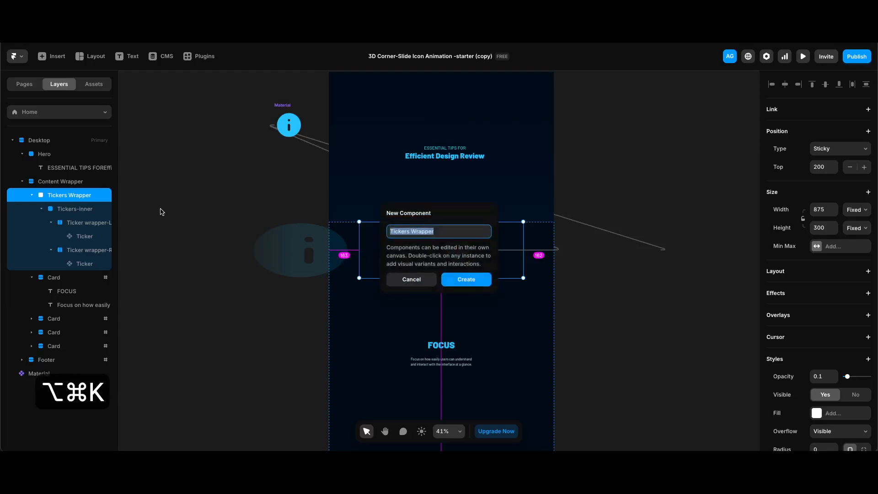
key("Return")
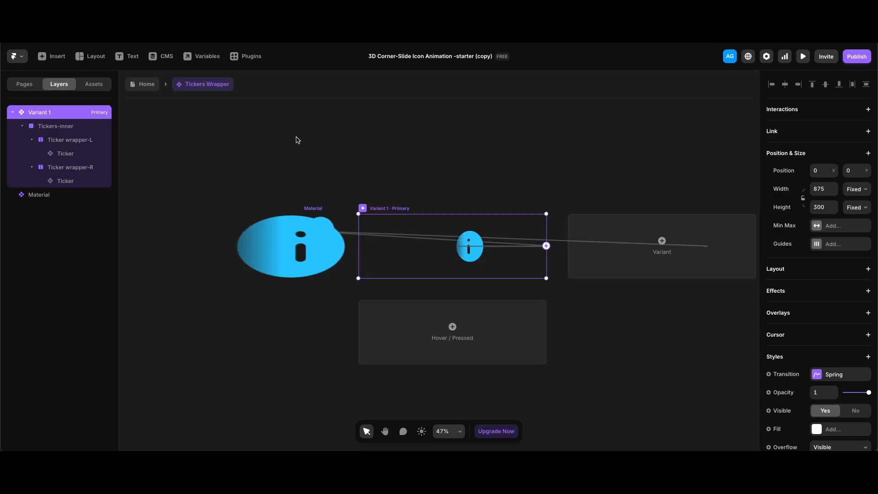
left_click(74, 128)
key("alt+super+k")
key("Return")
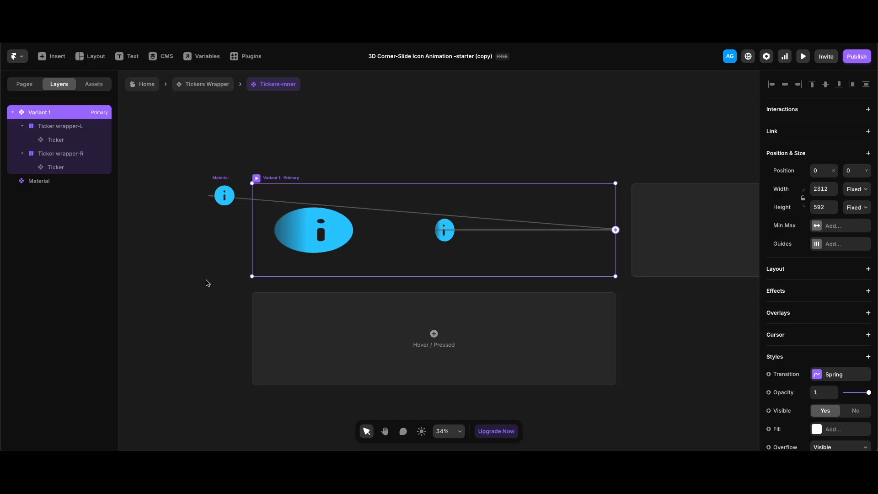
Create a component variable called Icon for the Material icon's Name property
left_click(224, 195)
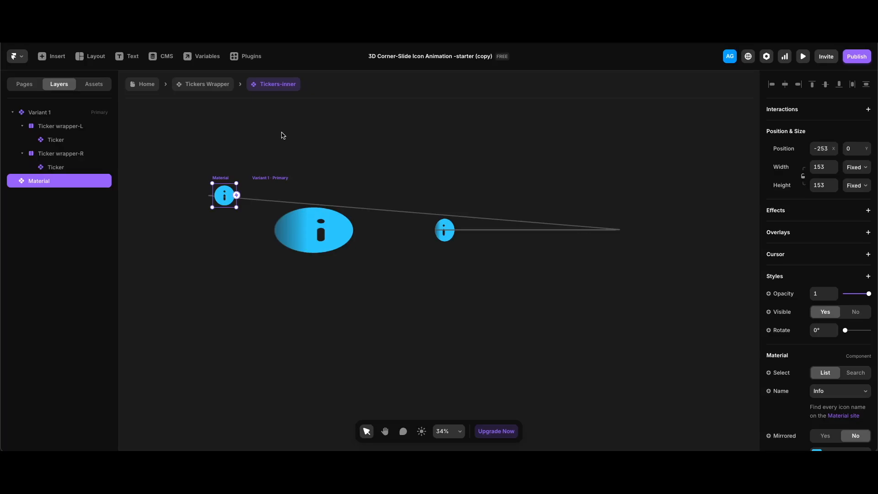
scroll(842, 347, "down", 1)
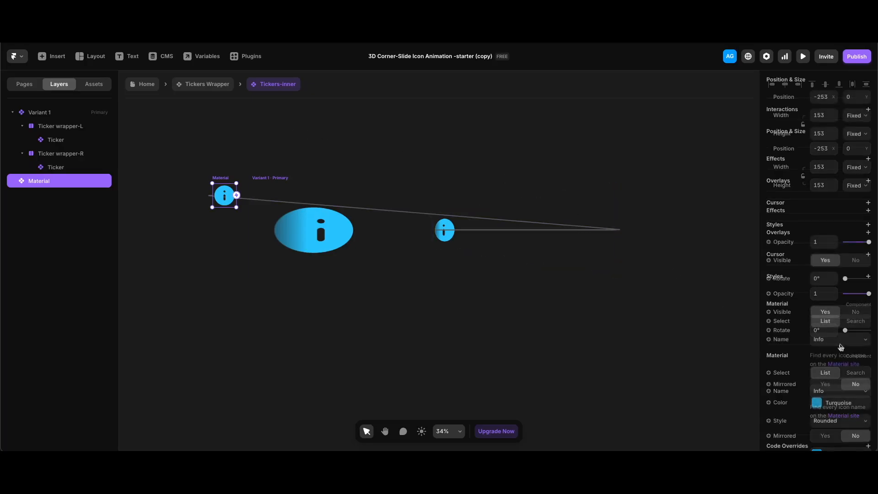
left_click(783, 340)
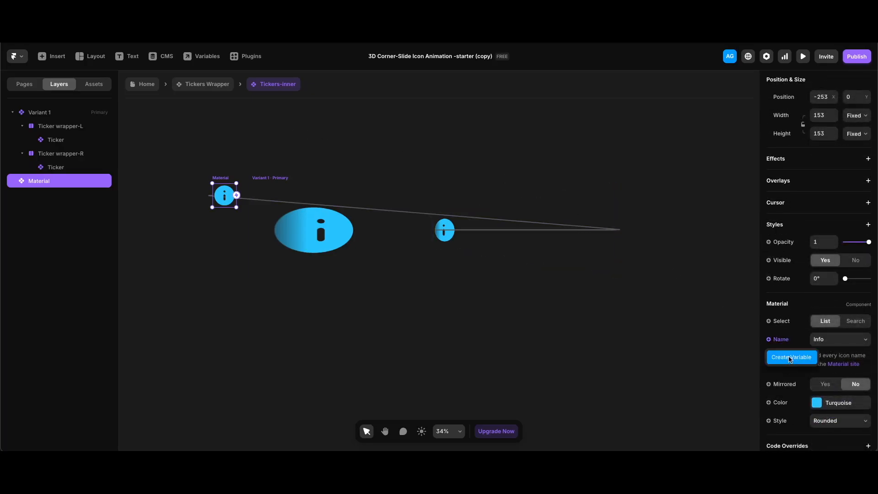
left_click(790, 357)
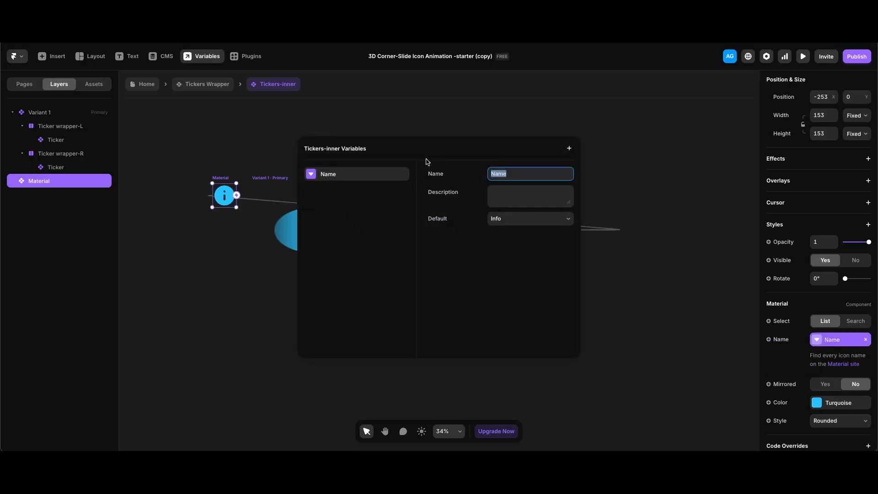
type("Icon")
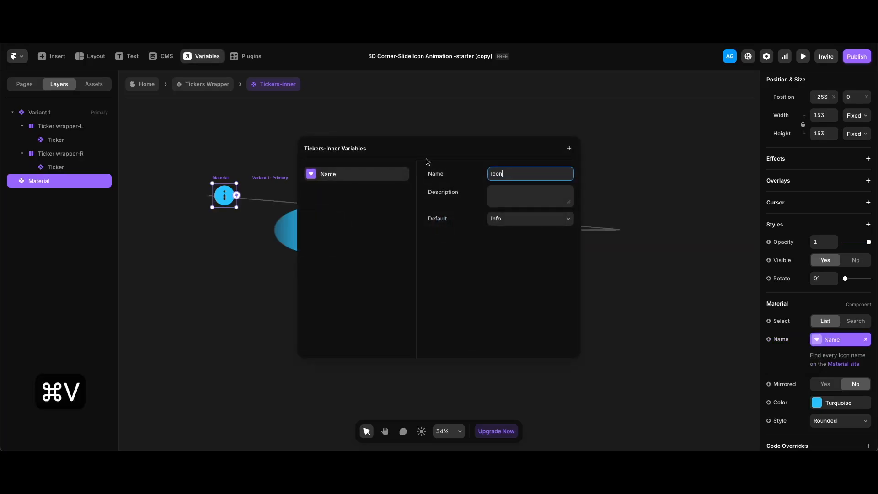
key("Escape")
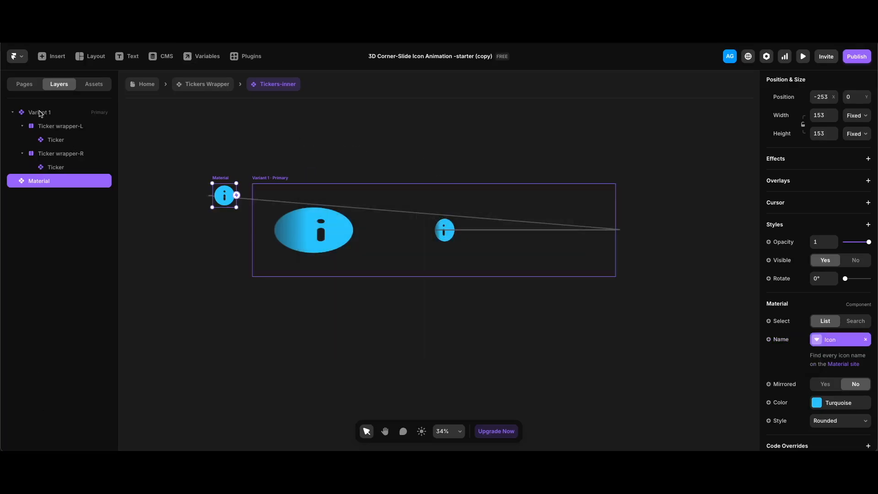
Rename the primary variant of the Tickers-inner component to Default
left_click(41, 114)
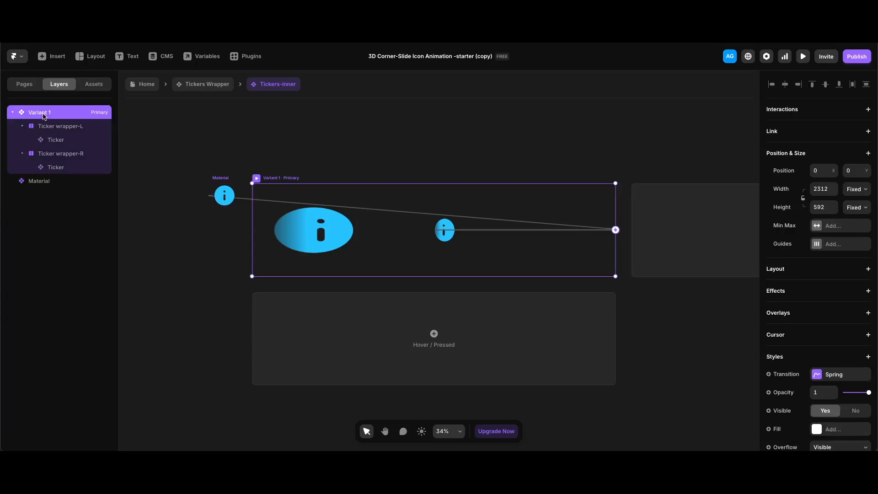
key("super+r")
type("Default")
key("Return")
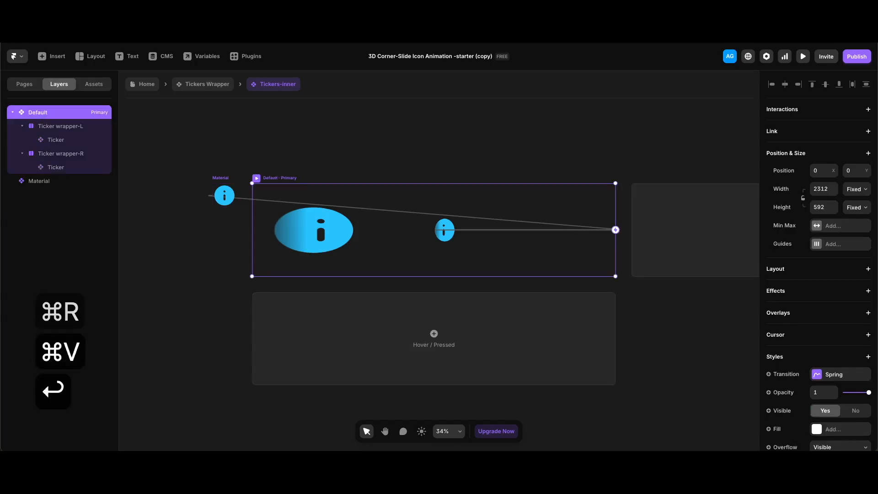
Duplicate the Default variant and name the new variant Active
key("super+d")
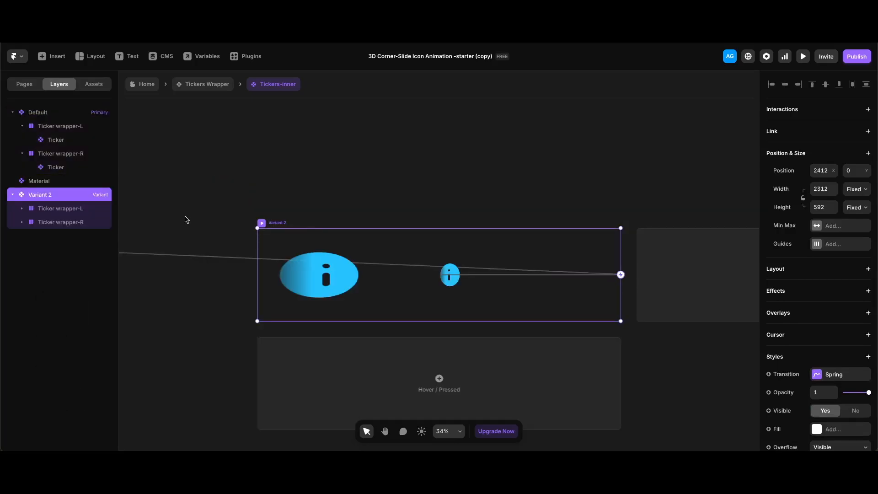
key("super+r")
type("Active")
key("Return")
Set the 3D Y rotation of Ticker wrapper-L in the Default variant to 90
left_click(62, 118)
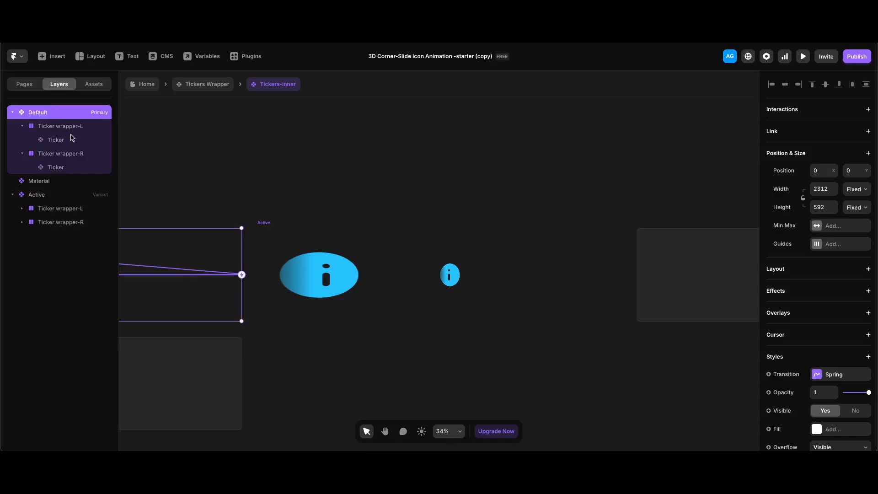
left_click(73, 127)
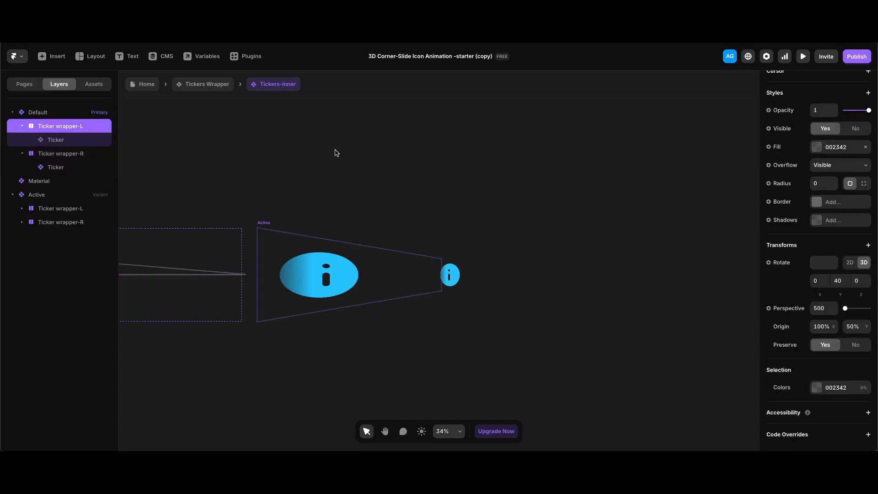
left_click(845, 282)
type("90")
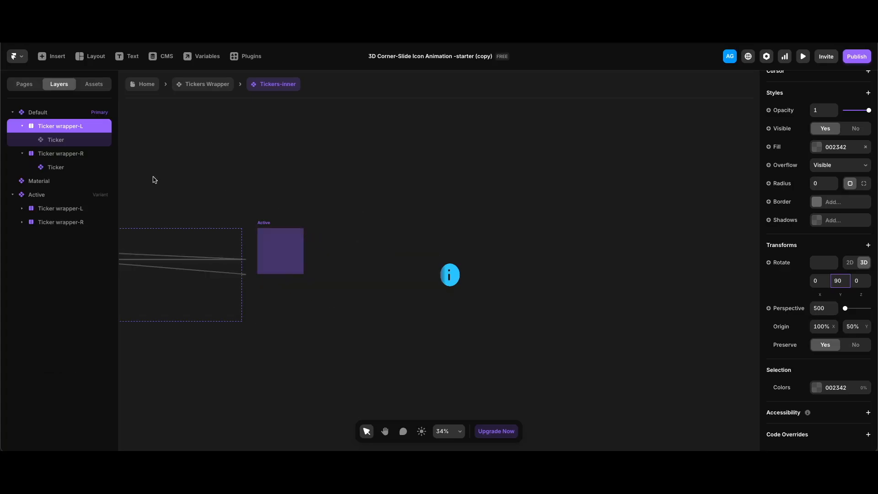
Set the 3D Y rotation of Ticker wrapper-R in the Default variant to -90
left_click(83, 156)
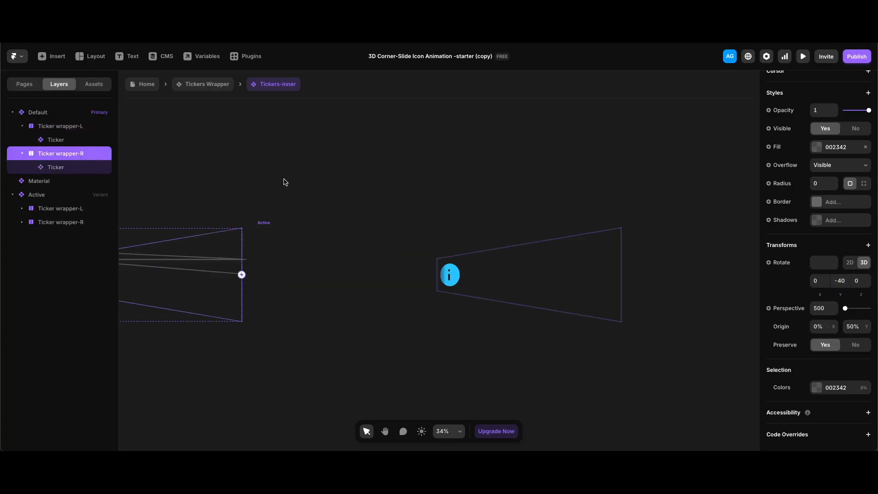
left_click(846, 286)
key("Right")
key("Left")
key("BackSpace")
type("9")
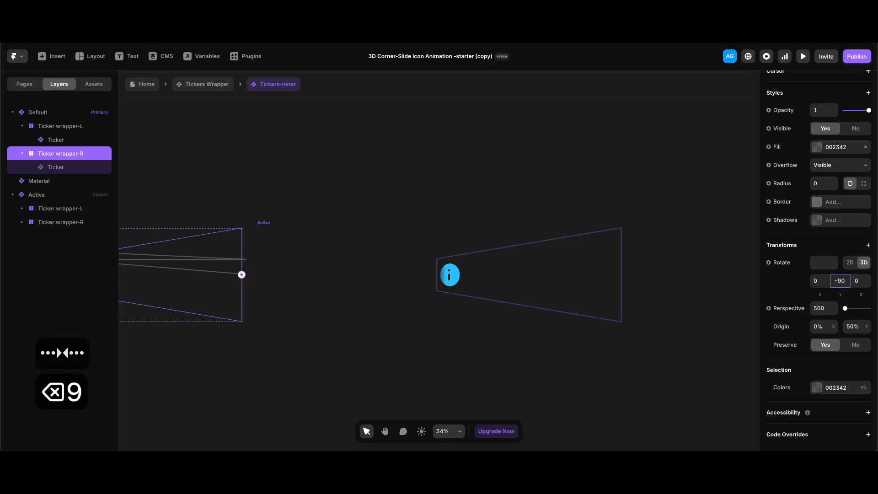
key("Return")
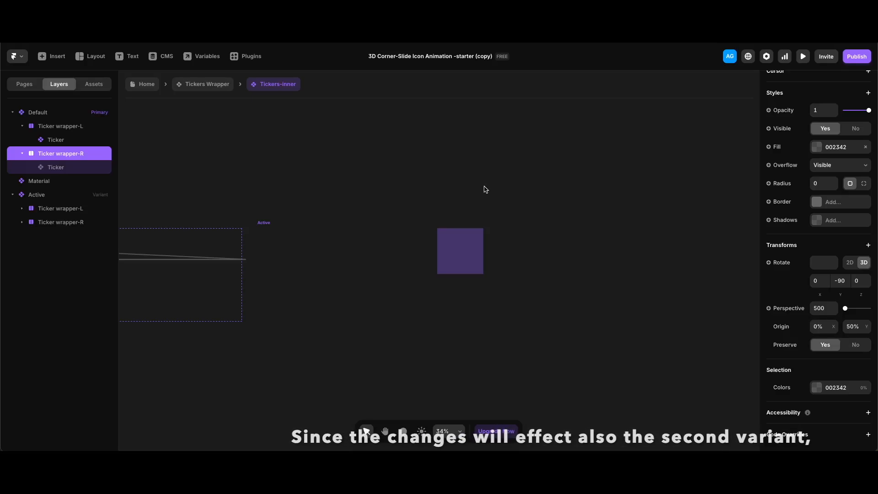
Set the 3D Y rotation of Ticker wrapper-L in the Active variant to 40
left_click(89, 208)
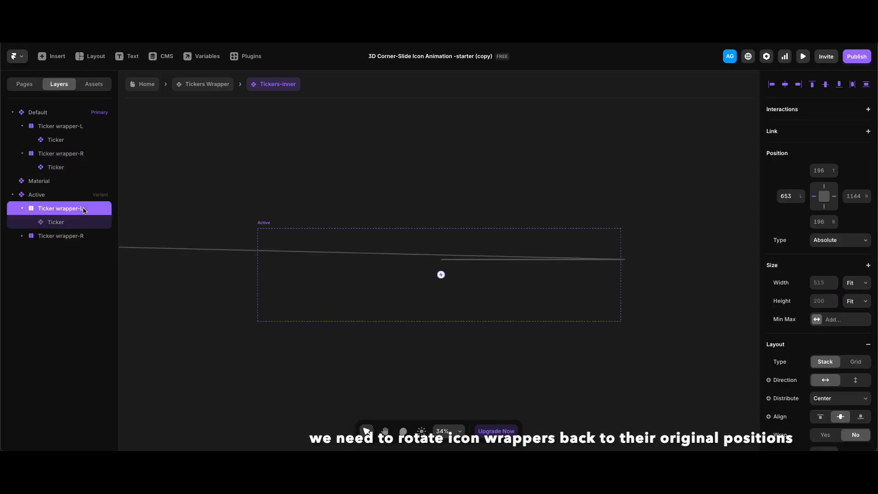
scroll(838, 275, "down", 10)
left_click(842, 308)
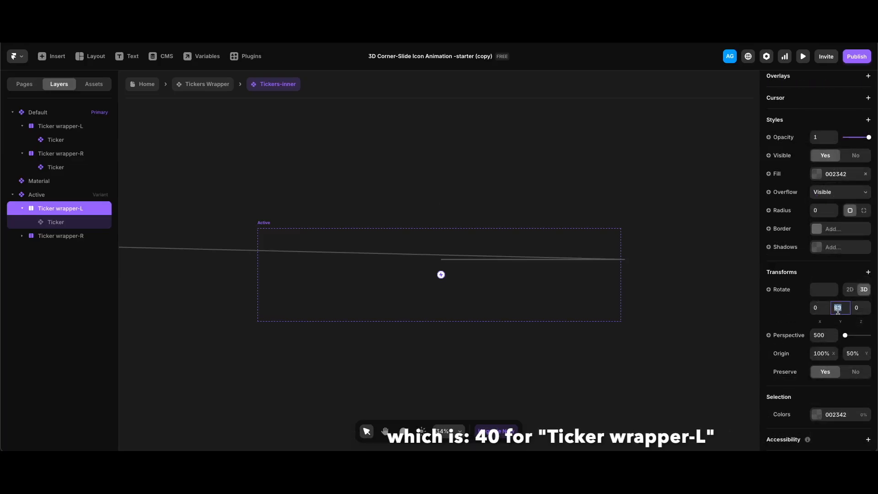
key("BackSpace")
type("4")
key("Return")
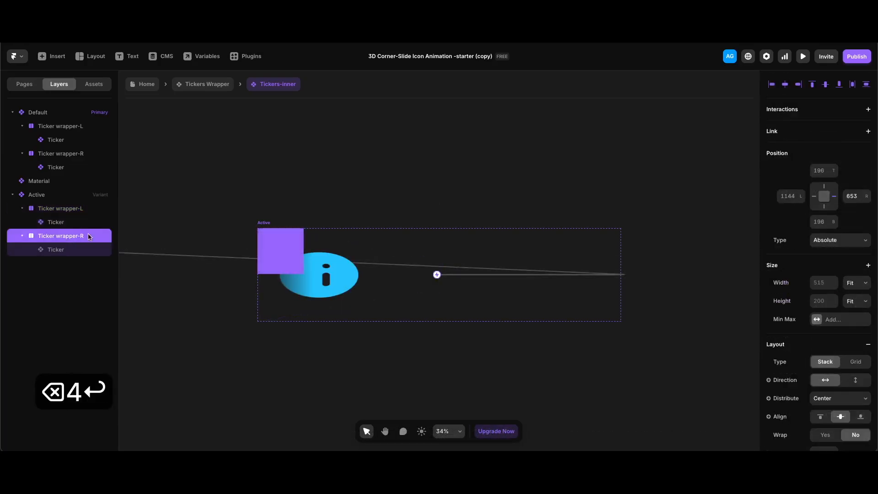
Set the 3D Y rotation of Ticker wrapper-R in the Active variant to -40
scroll(827, 372, "down", 10)
left_click(841, 281)
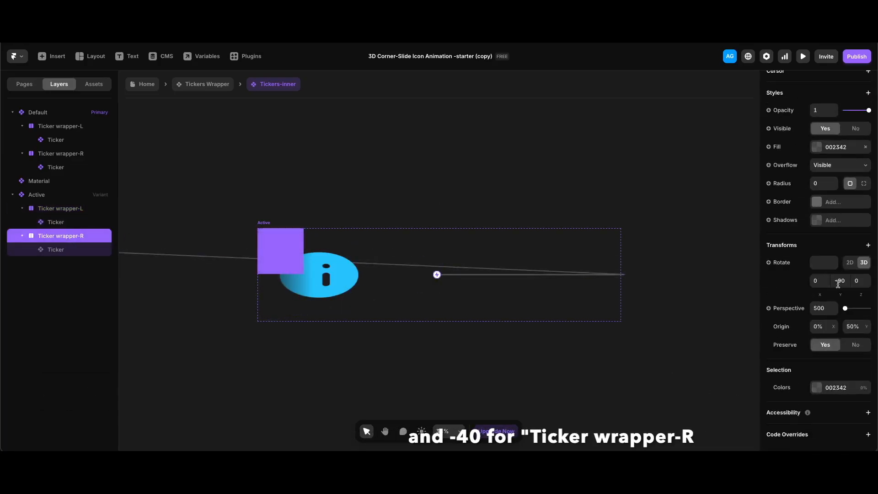
key("BackSpace")
type("-40")
key("Return")
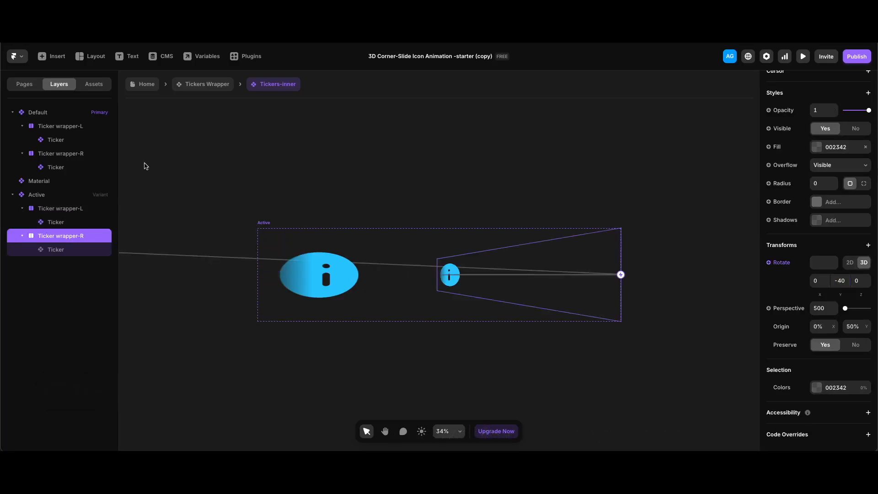
Set the Default variant's Spring transition bounce to 0, check the Active variant's transition, and clear the selection
left_click(50, 113)
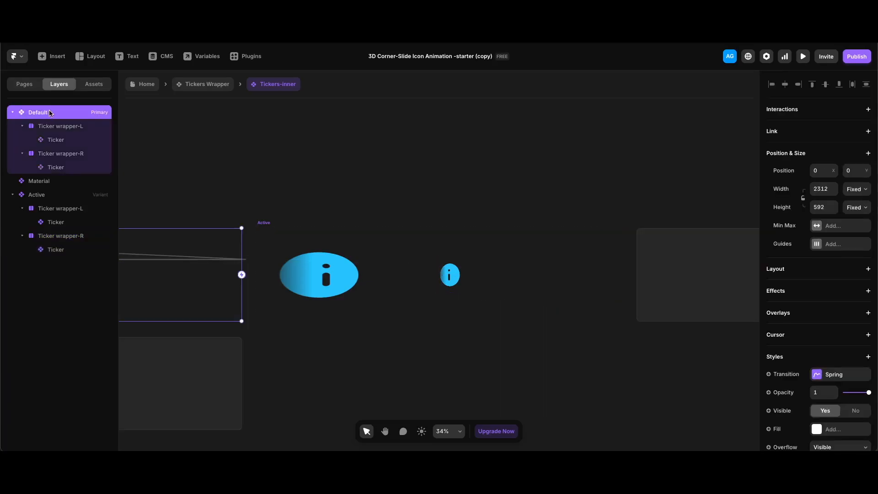
left_click(840, 375)
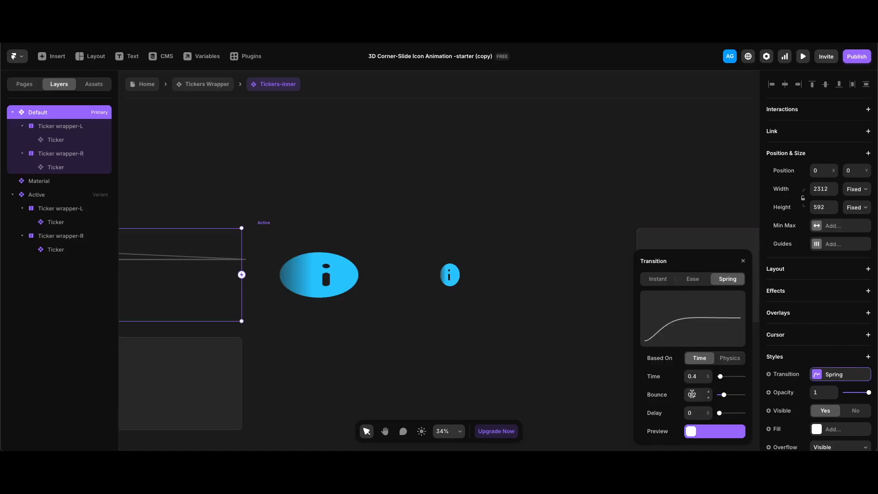
left_click_drag(724, 394, 719, 394)
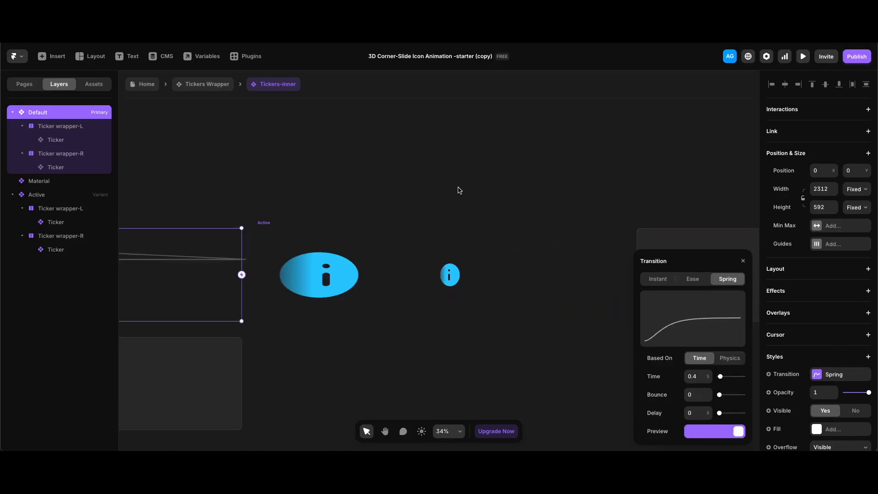
left_click(269, 225)
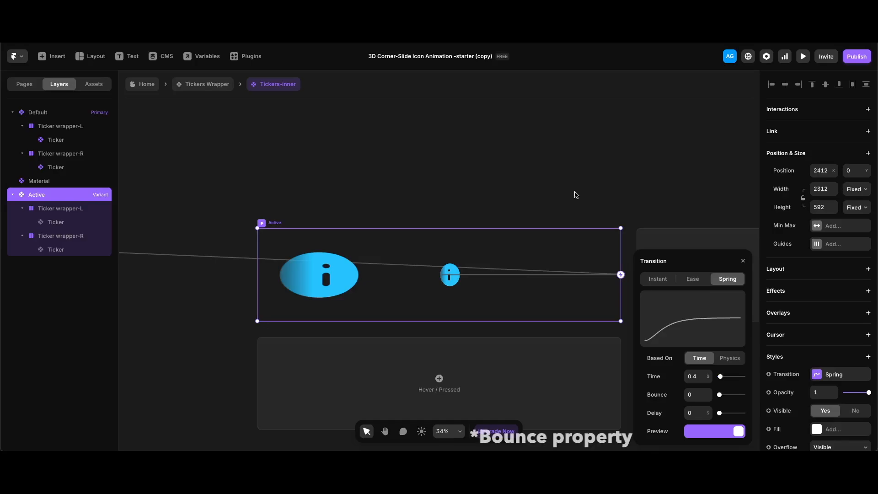
left_click(485, 182)
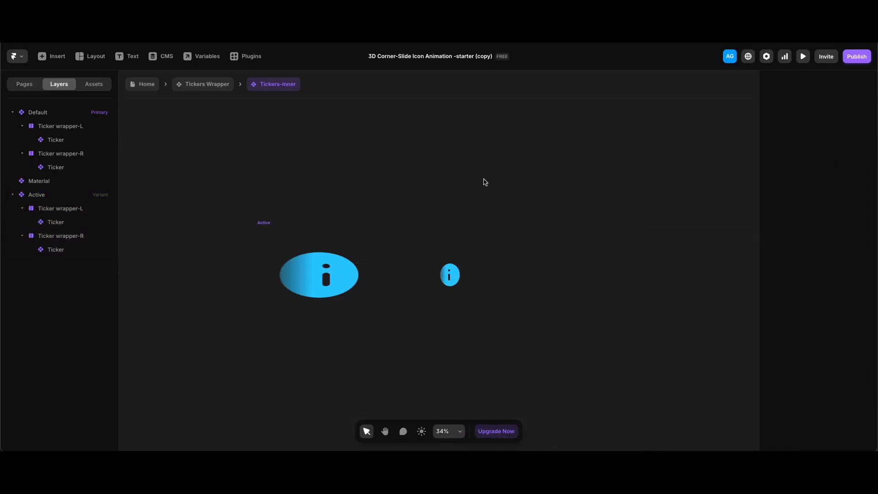
Open the Tickers Wrapper component and rename its primary variant to Variant 1-0
left_click(206, 85)
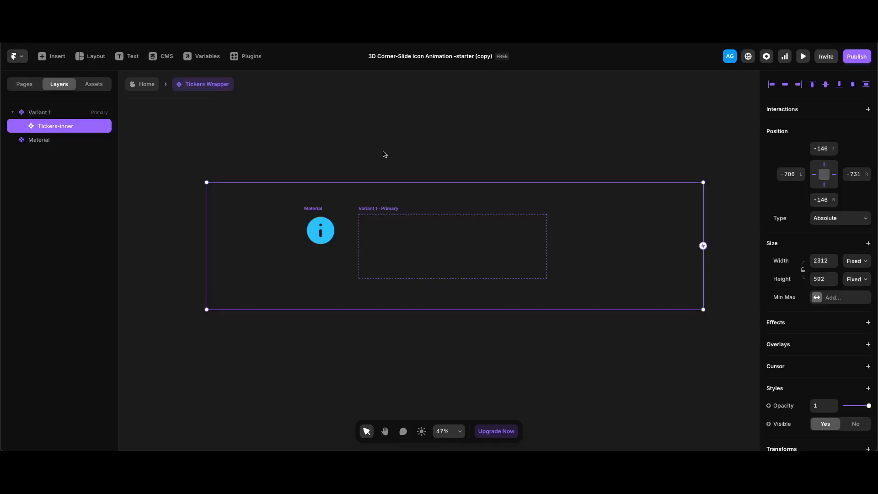
scroll(379, 156, "down", 5)
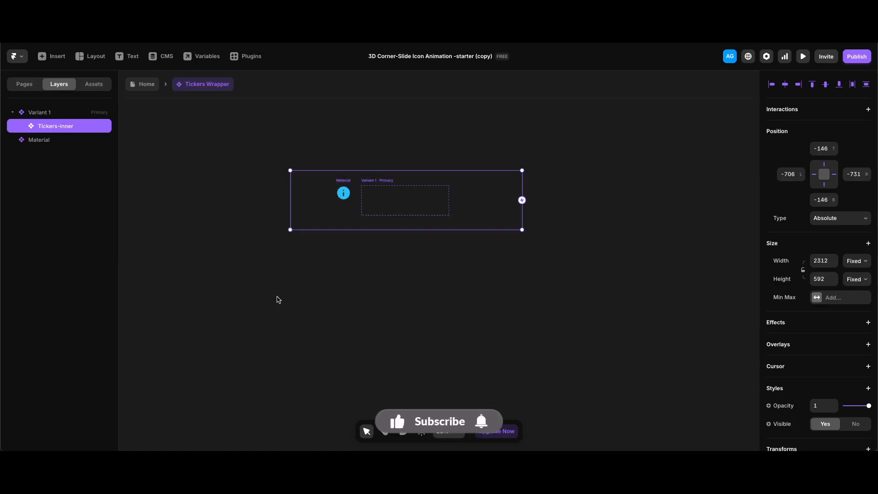
scroll(278, 300, "right", 1)
scroll(278, 299, "left", 1)
left_click(47, 113)
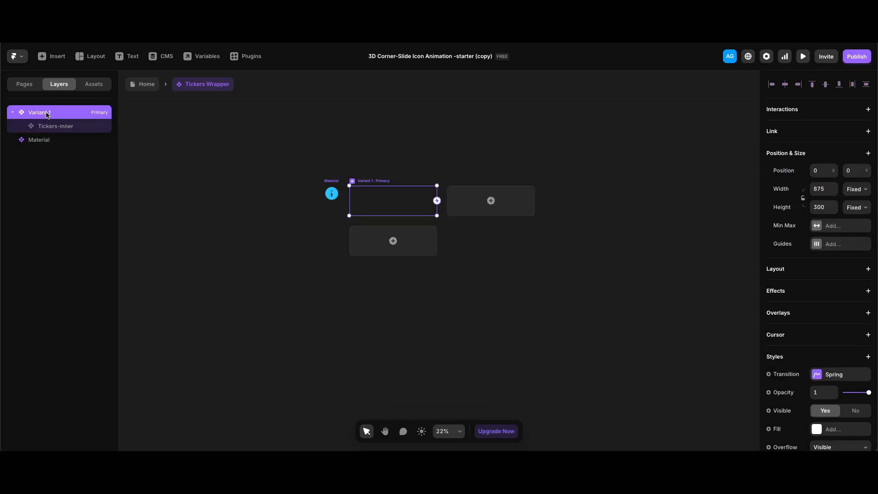
key("super+r")
key("Right")
type("-0")
key("Return")
Duplicate Variant 1-0 as a new variant and name the copy Variant 1
key("super+d")
double_click(52, 154)
left_click(53, 153)
key("BackSpace")
type("1")
key("Return")
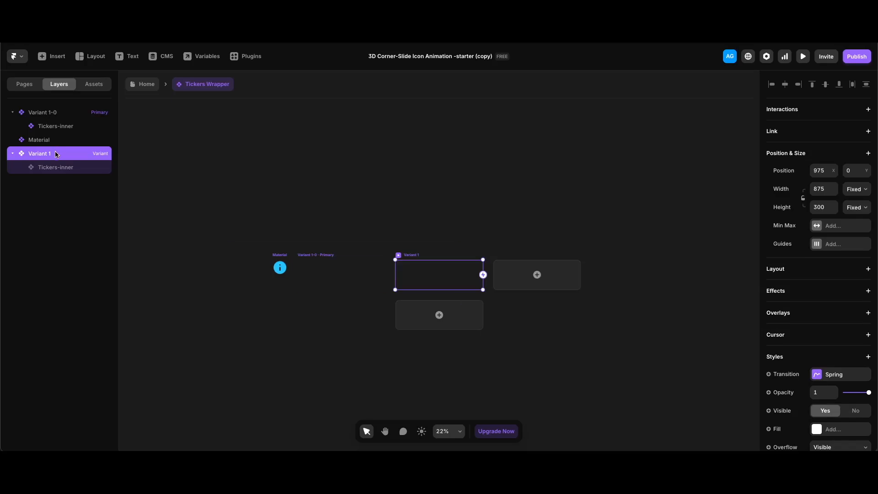
Duplicate Variant 1 and name the copy Variant 1-2
key("super+d")
key("super+r")
key("BackSpace")
type("1-2")
key("Return")
Switch the Tickers-inner instance inside Variant 1-2 to its Active variant
left_click(64, 195)
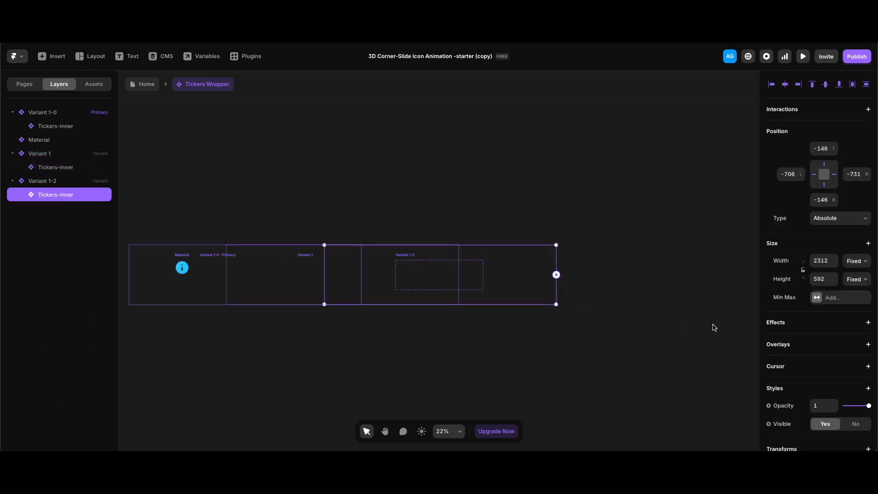
scroll(792, 343, "down", 3)
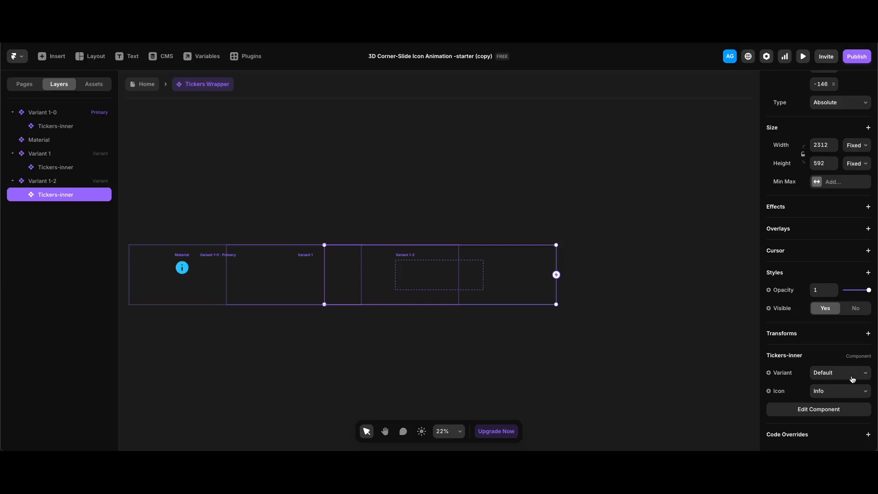
left_click(851, 378)
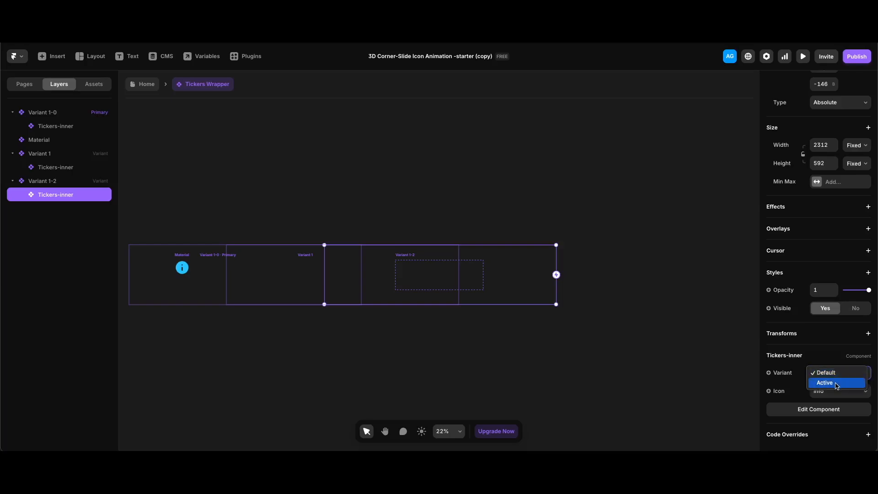
Connect Variant 1 to Variant 1-2 with an Appear interaction that has a 0.3 s delay
left_click(62, 153)
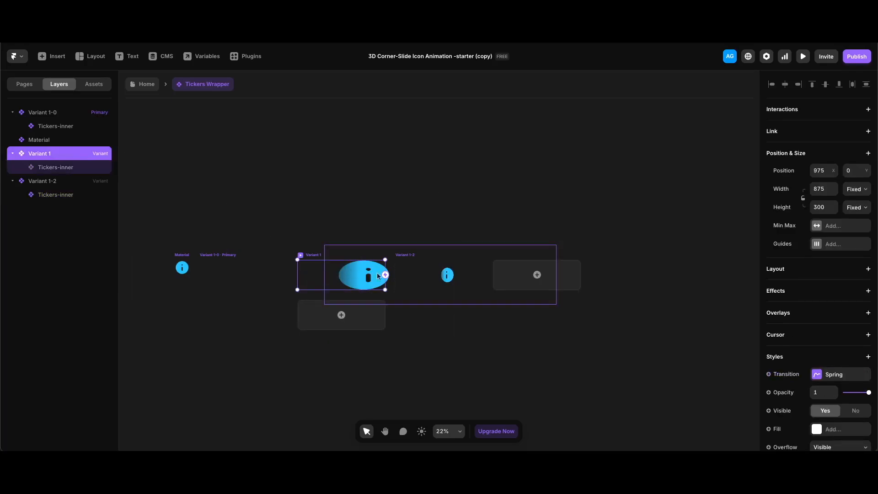
left_click_drag(386, 275, 442, 278)
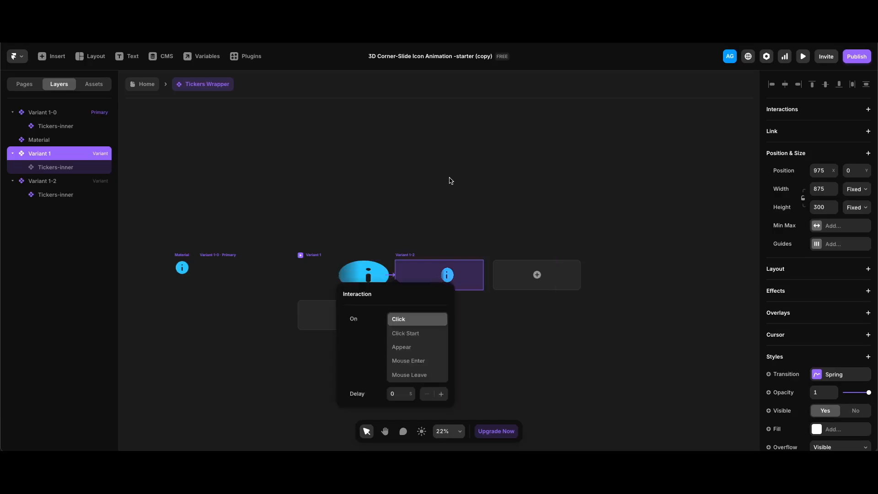
left_click(402, 347)
left_click(400, 395)
type(".3")
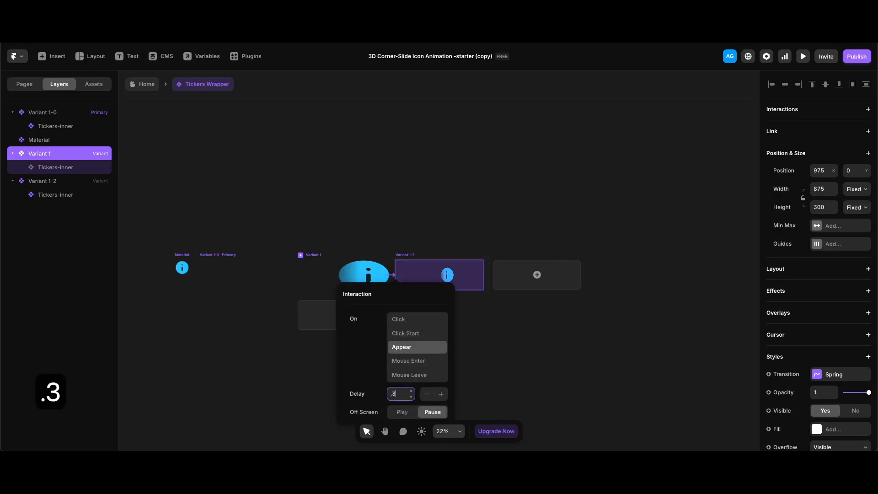
key("Return")
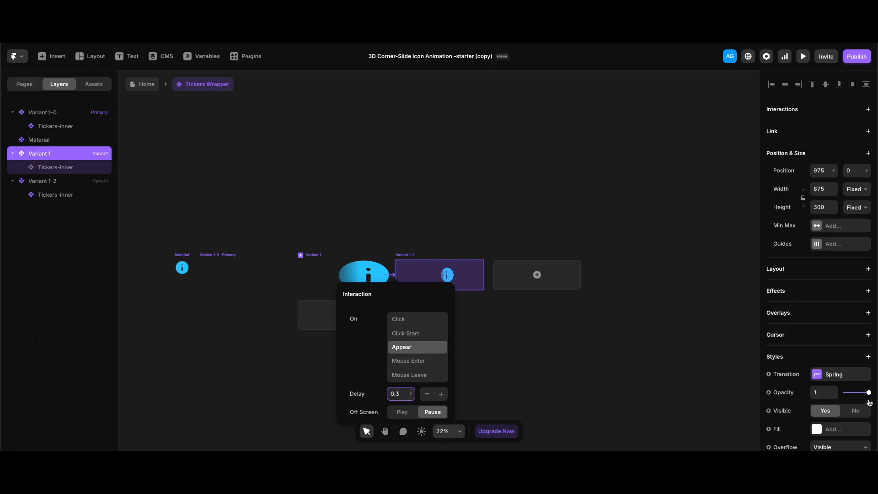
Set the Spring transition bounce of Variant 1 to 0 and return to the Home page
left_click(838, 376)
left_click(841, 396)
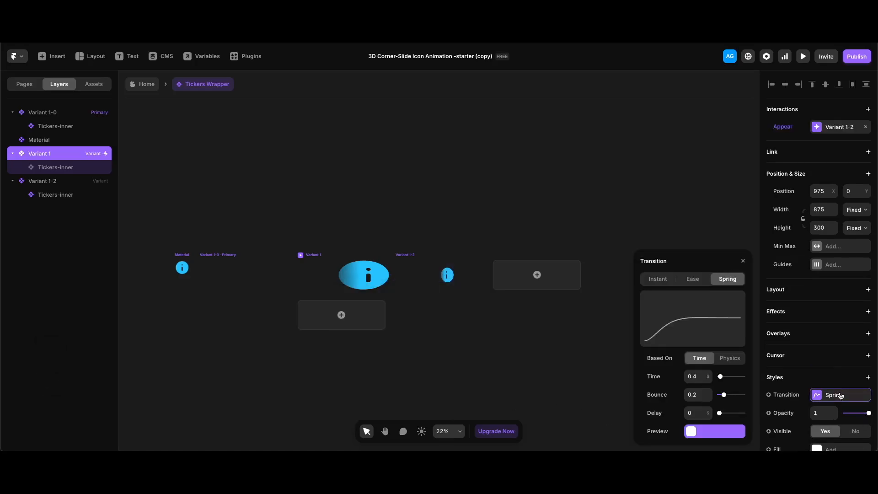
left_click_drag(726, 396, 677, 395)
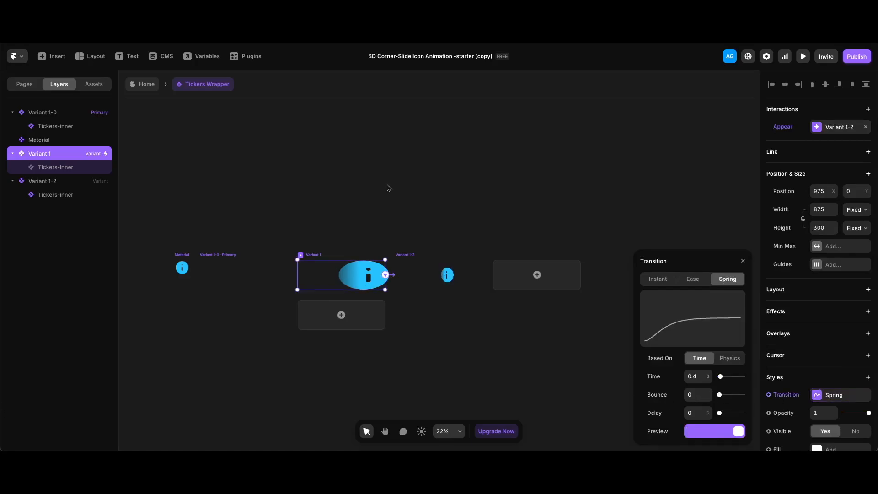
key("Escape")
key("Escape")
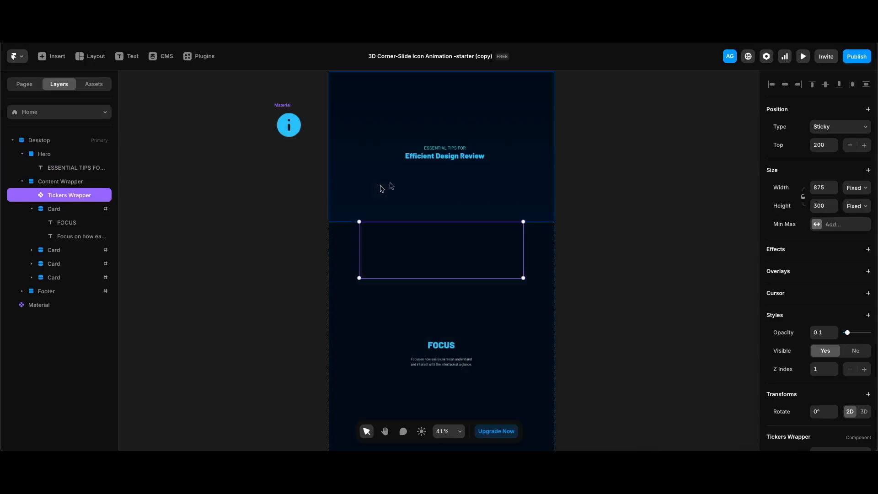
Add a Scroll Variant effect to Tickers Wrapper, triggered by Section in View with the viewport set to center
left_click(787, 253)
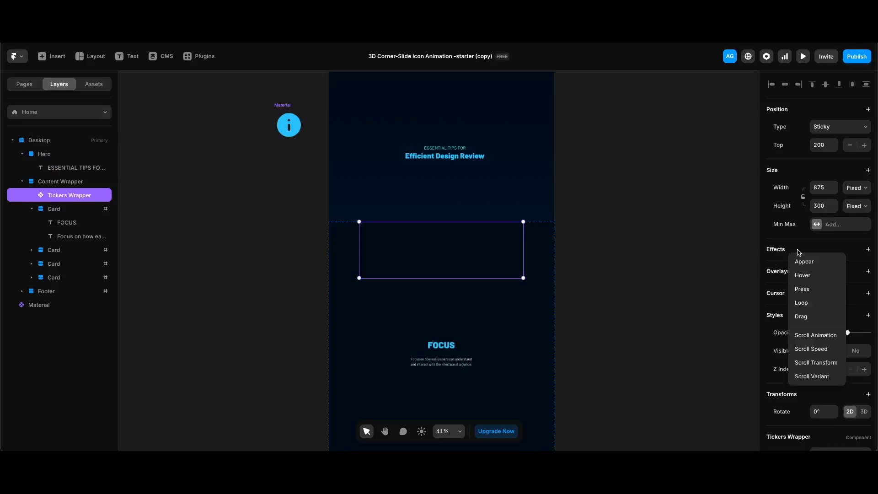
left_click(814, 377)
left_click(714, 292)
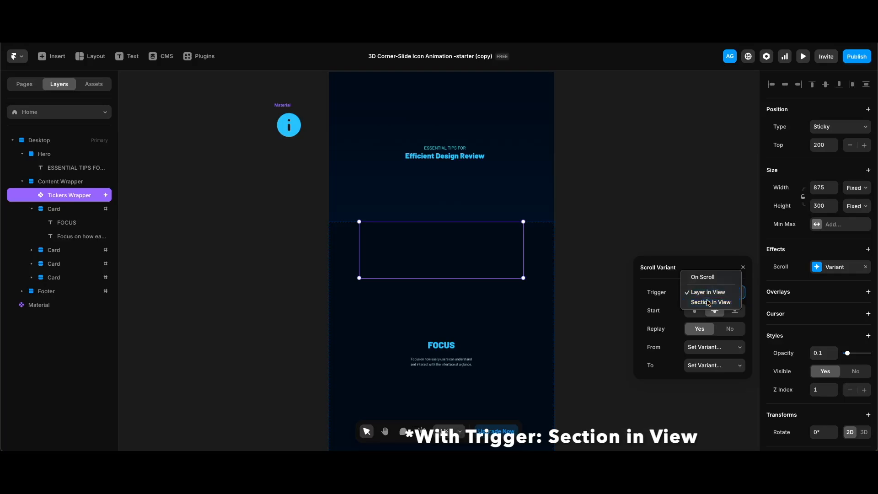
left_click(709, 303)
left_click(715, 312)
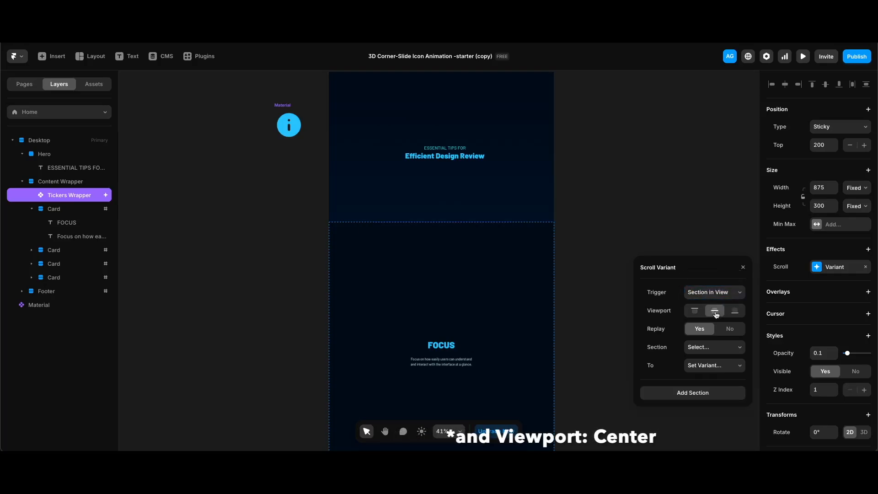
Assign section #1 in the Scroll Variant effect to Variant 1 and clear the selection
left_click(716, 347)
left_click(707, 357)
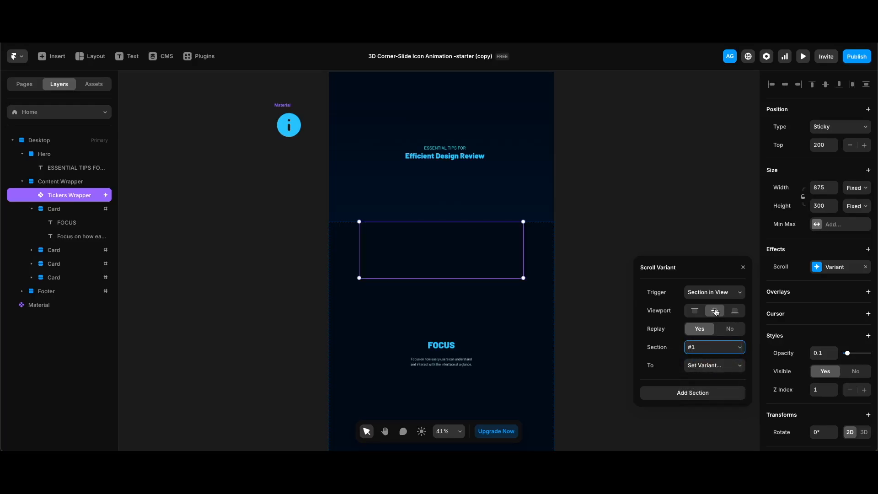
left_click(716, 366)
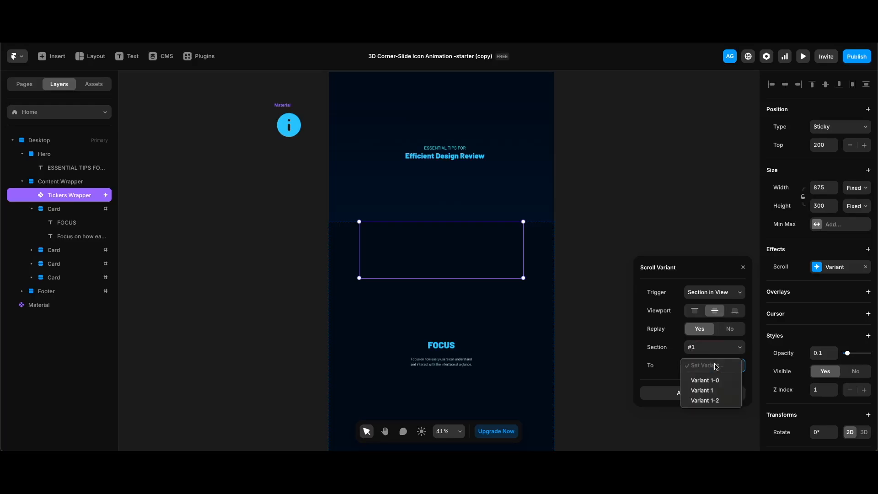
left_click(712, 391)
left_click(630, 187)
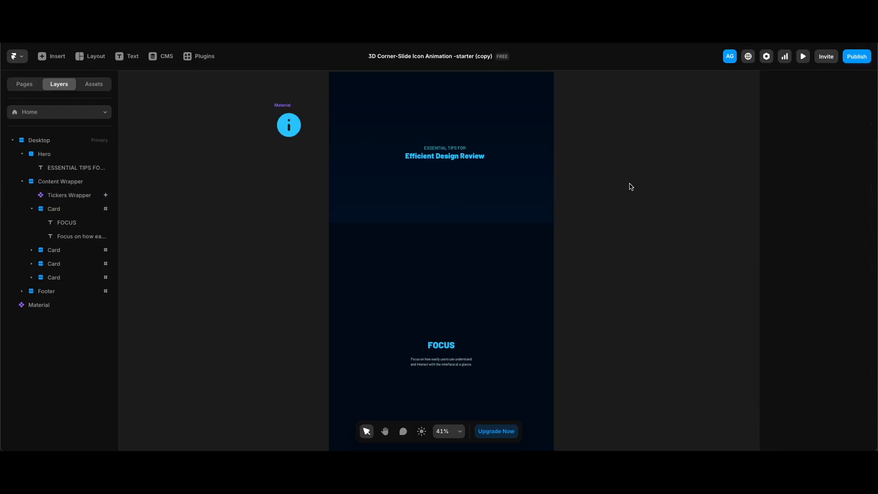
Preview the page, scroll to the FOCUS section to check the ticker animation, and exit the preview
key("super+p")
scroll(519, 309, "down", 10)
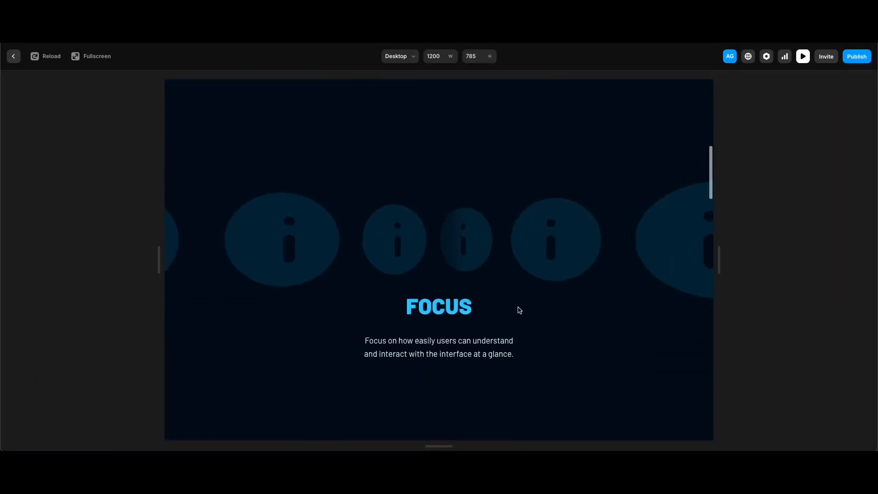
scroll(519, 308, "down", 4)
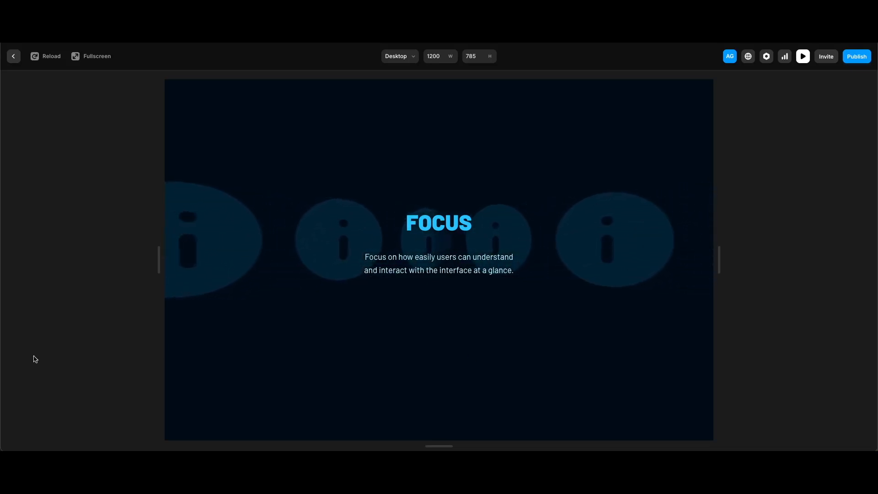
key("Escape")
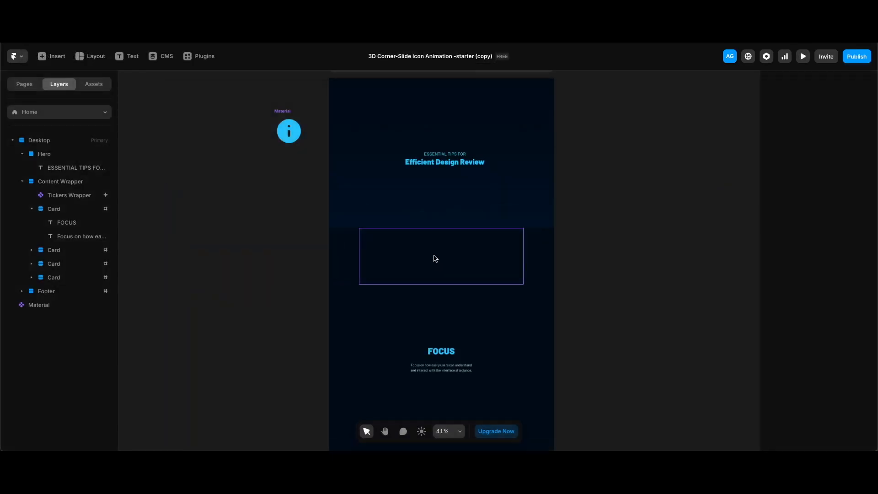
Reopen the Tickers Wrapper component, duplicate Variant 1-2, and name the copy Variant 2
double_click(435, 258)
scroll(562, 275, "down", 5)
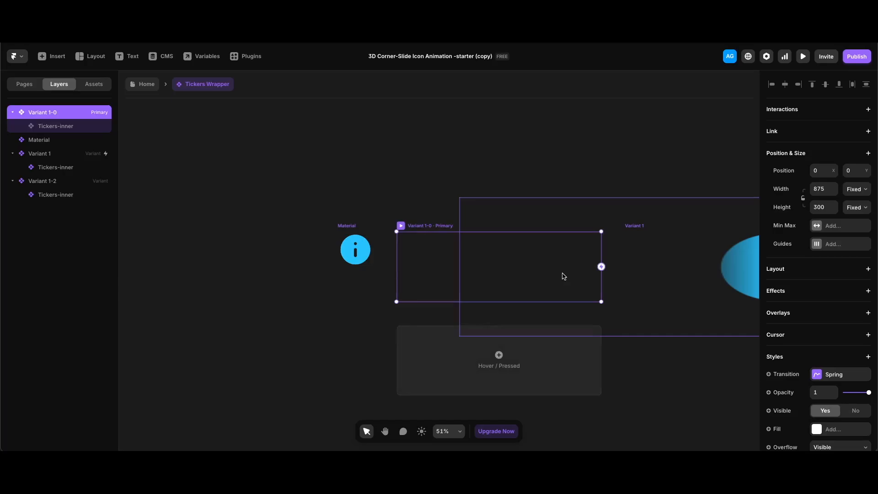
scroll(564, 277, "down", 5)
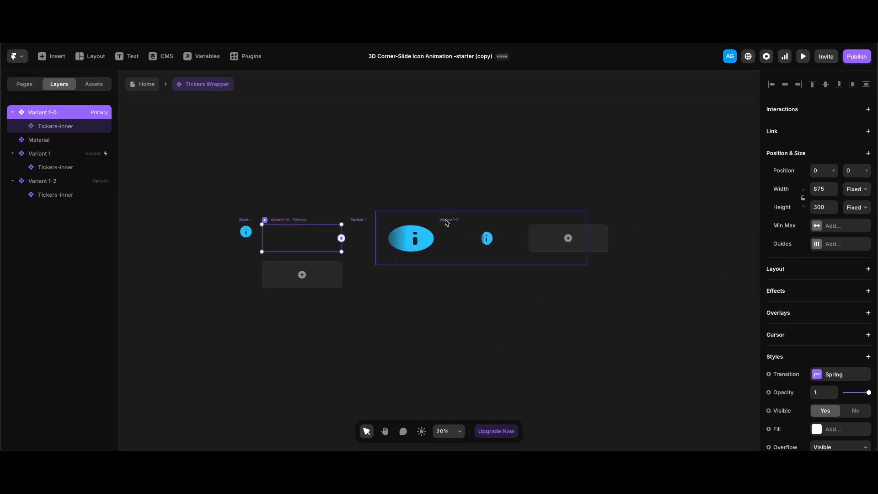
left_click(57, 181)
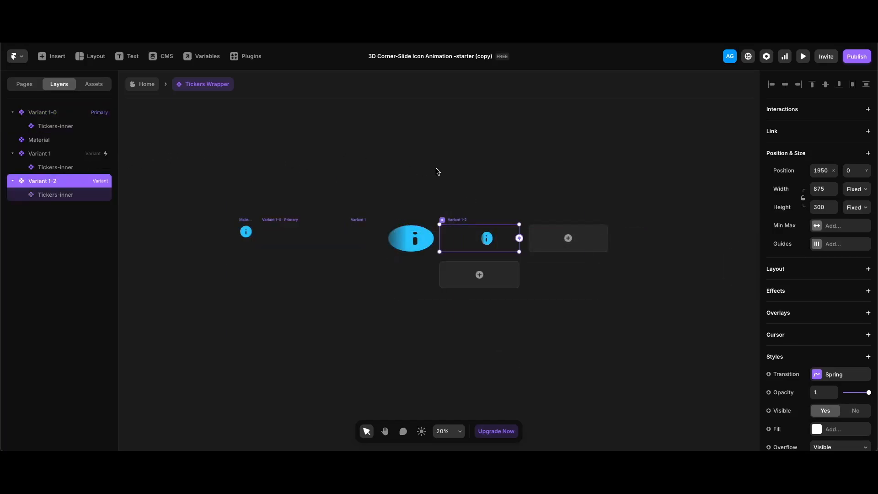
key("super+d")
key("super+r")
key("Right")
key("BackSpace")
type("2")
key("Return")
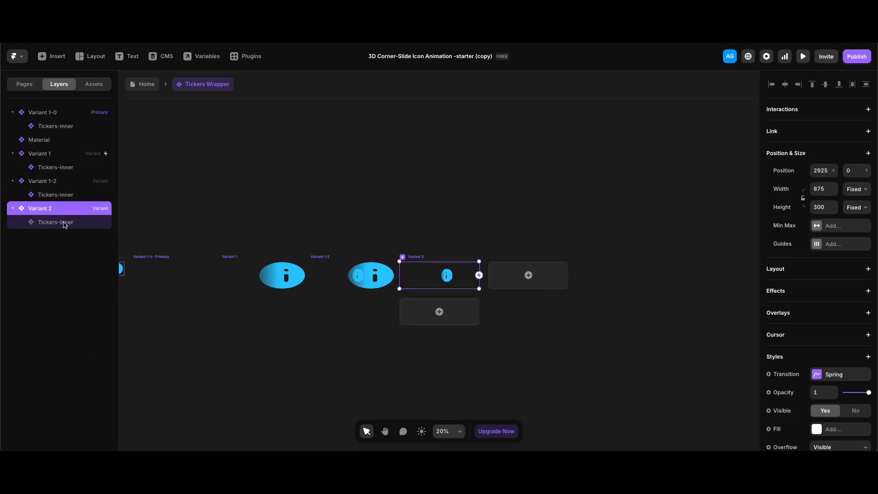
Change the icon of the Tickers-inner instance inside Variant 2 to Repeat
left_click(47, 223)
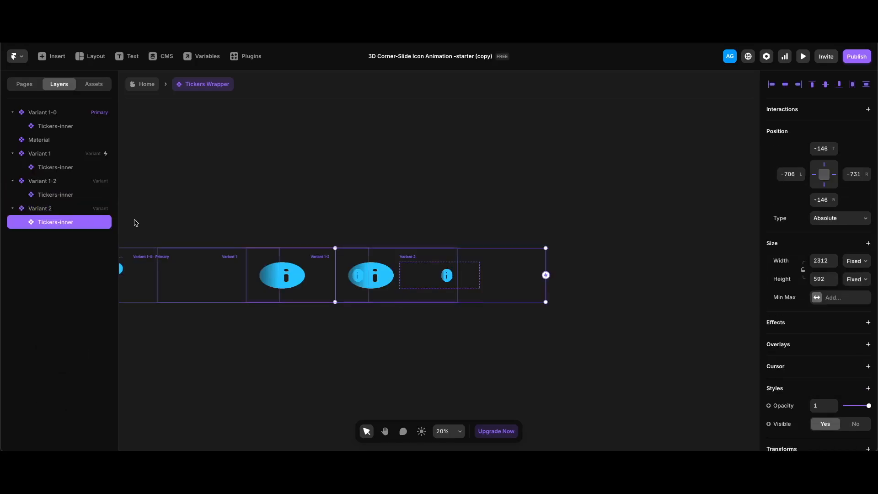
scroll(804, 363, "down", 3)
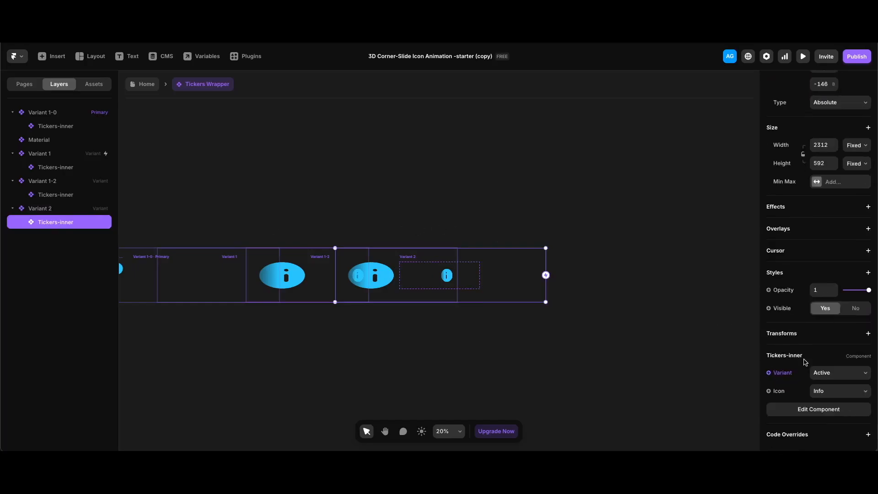
left_click(829, 392)
scroll(827, 393, "down", 20)
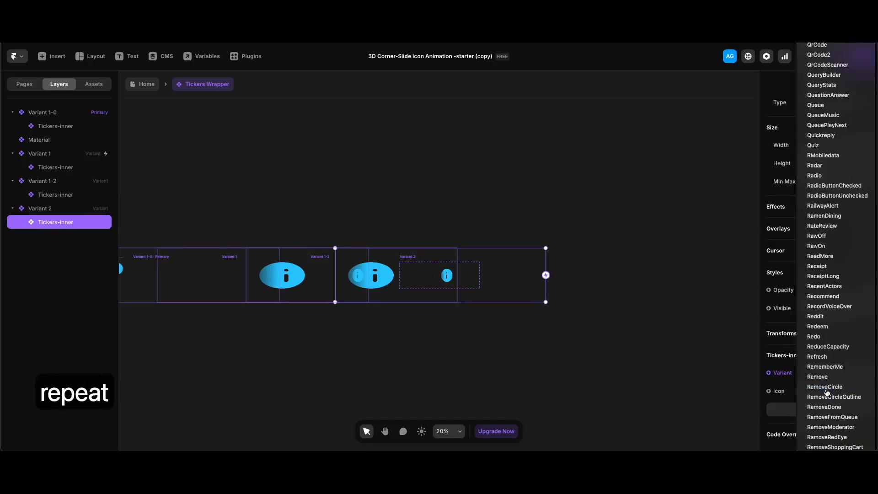
key("Return")
Duplicate Variant 2 and name the copy Variant 2-2
left_click(43, 210)
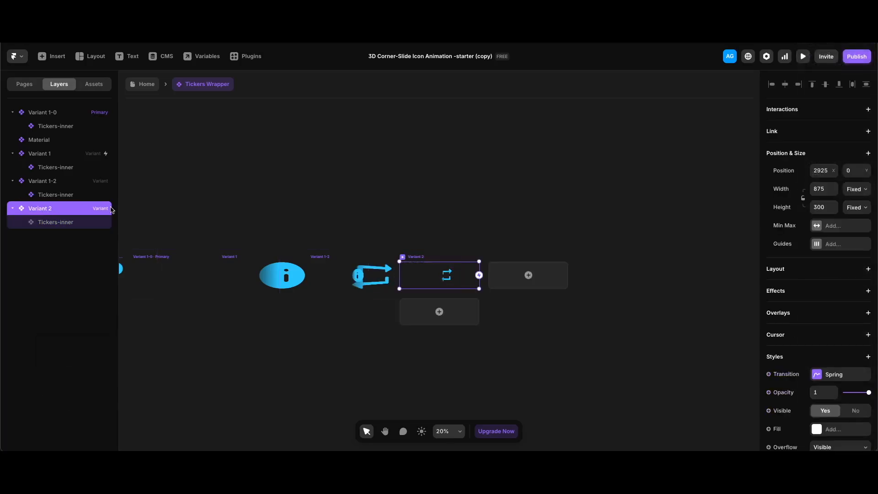
key("super+d")
double_click(46, 236)
key("BackSpace")
key("BackSpace")
type("2-2")
key("Return")
Connect Variant 2 to Variant 2-2 with an Appear interaction that has a 0.3 s delay
left_click(47, 209)
left_click_drag(391, 275, 439, 278)
left_click(424, 347)
left_click(403, 396)
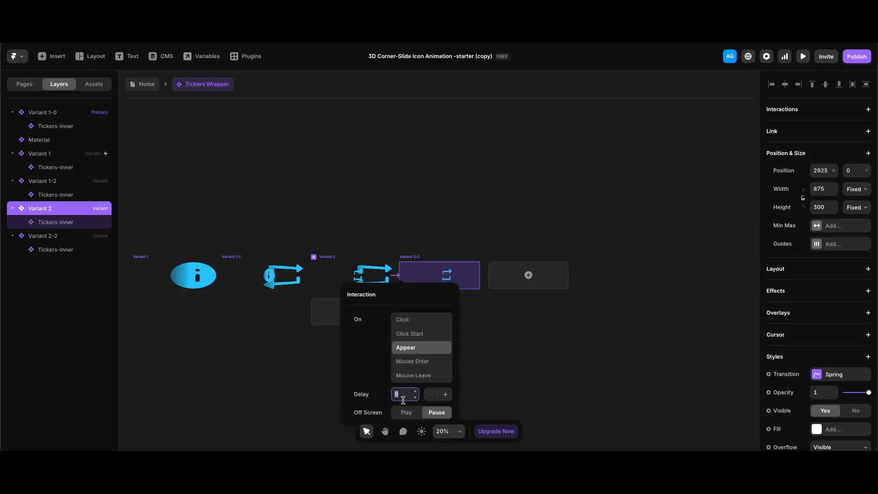
type(".3")
key("Return")
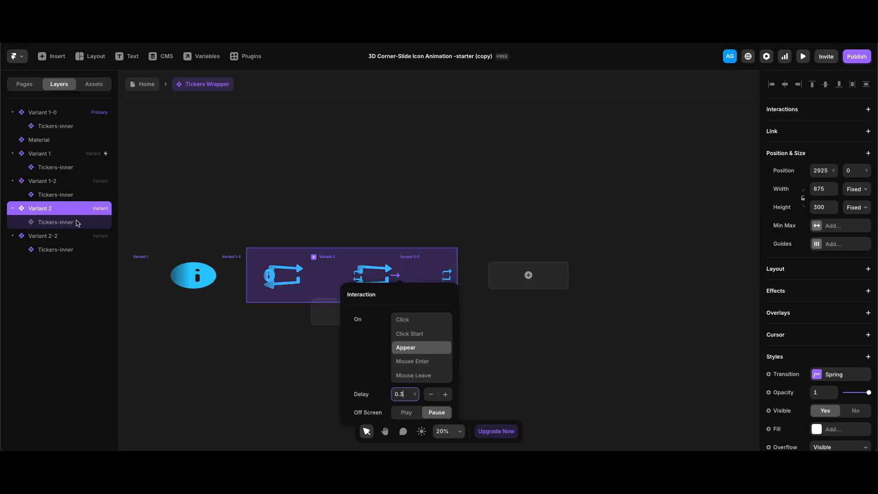
Set the Tickers-inner instance inside Variant 2 to its Default variant
left_click(72, 223)
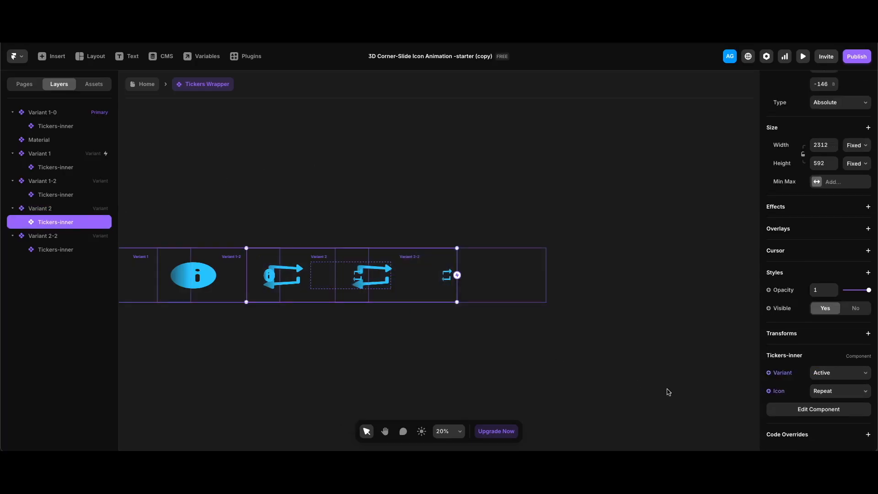
left_click(838, 374)
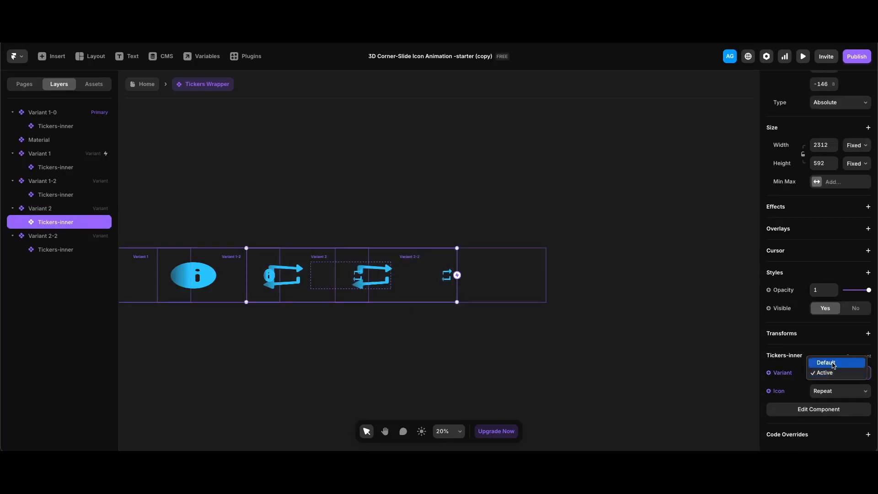
left_click(834, 364)
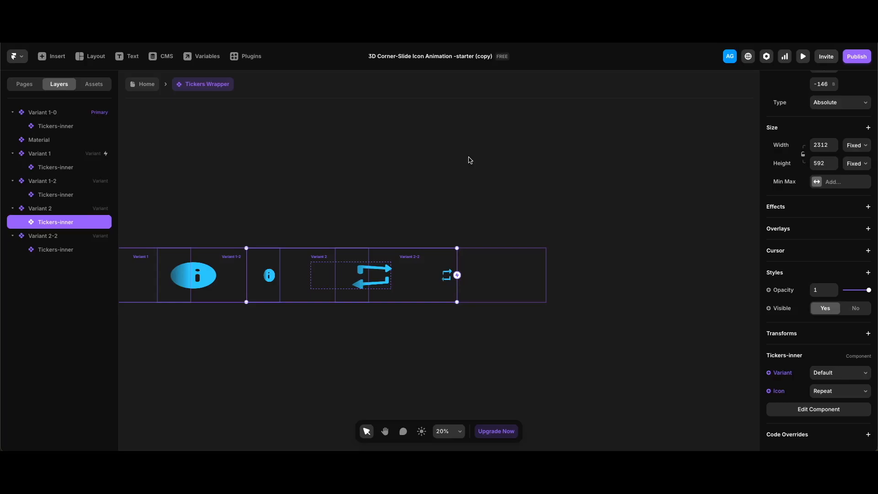
left_click(36, 210)
key("super+d")
double_click(41, 263)
key("Right")
key("BackSpace")
key("3")
key("Return")
left_click(70, 278)
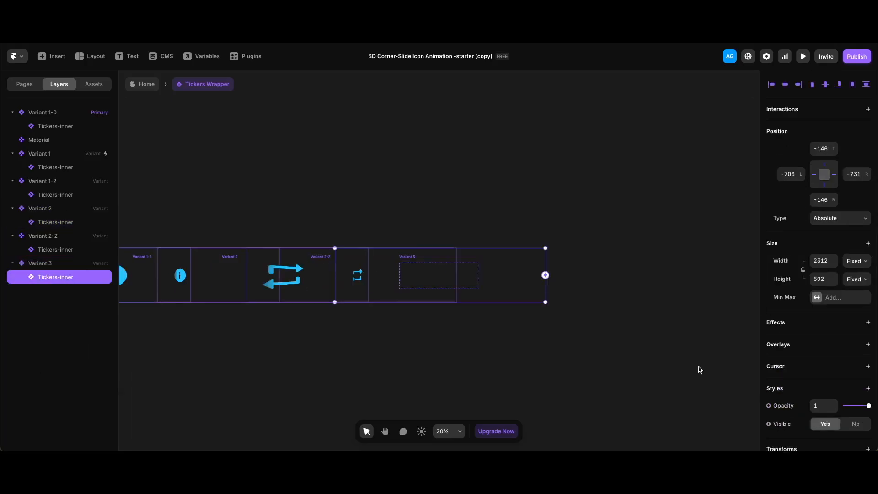
left_click(836, 393)
type("layers")
key("Return")
Duplicate Variant 2-2 and name the copy Variant 3
key("super+d")
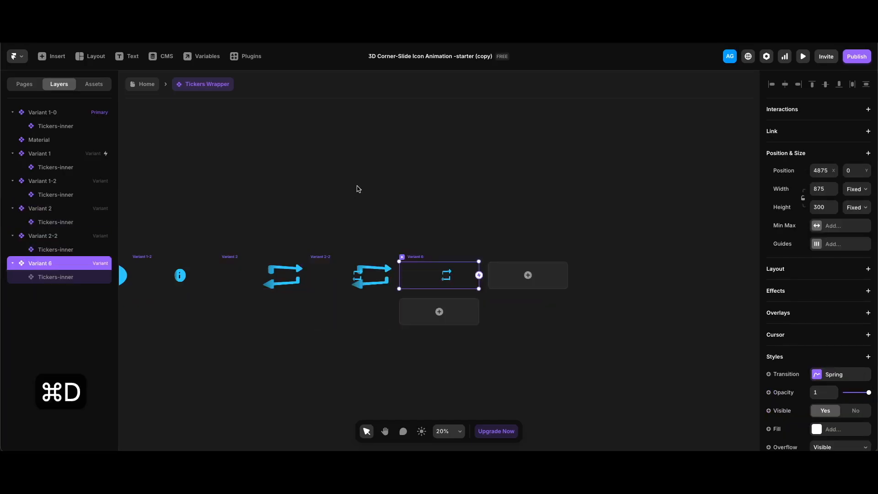
key("super+r")
key("Right")
key("BackSpace")
type("3")
key("Return")
Change the icon of the Tickers-inner instance inside Variant 3 to Layers
left_click(49, 277)
scroll(846, 366, "down", 5)
left_click(851, 393)
type("layers")
key("Return")
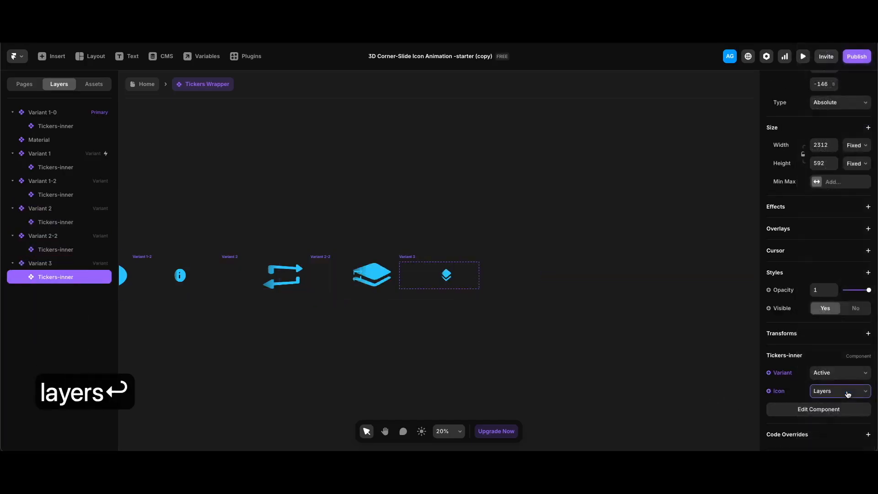
Duplicate Variant 3 and name the copy Variant 3-2
left_click(40, 265)
key("super+d")
key("super+r")
key("Right")
key("BackSpace")
type("3-2")
key("Return")
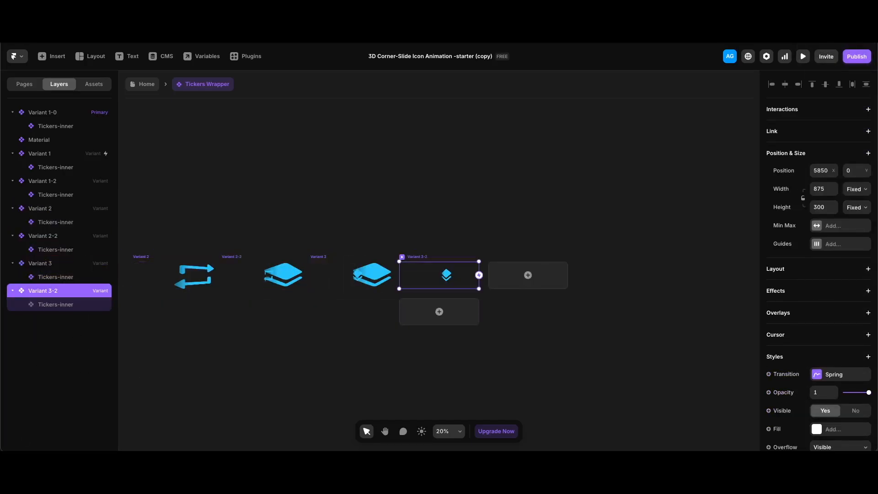
Connect Variant 3 to Variant 3-2 with a delayed Appear interaction and set the Tickers-inner instance inside Variant 3 to Default
left_click(46, 277)
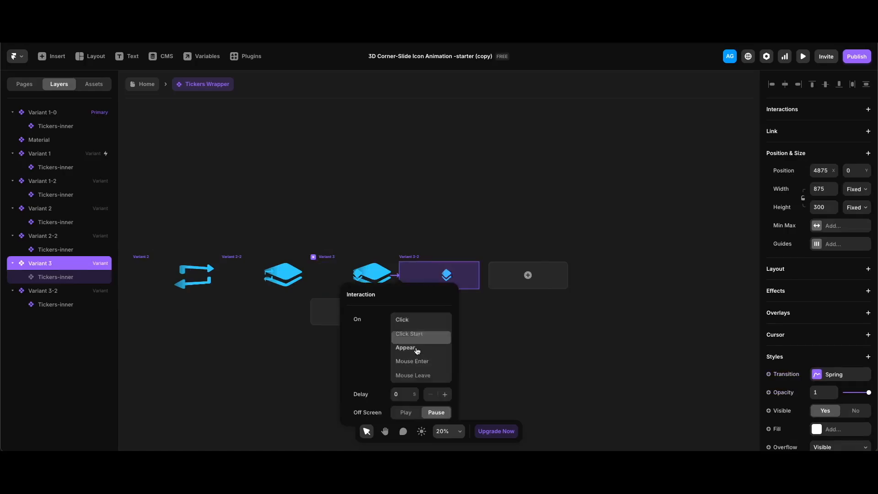
type("3")
key("Return")
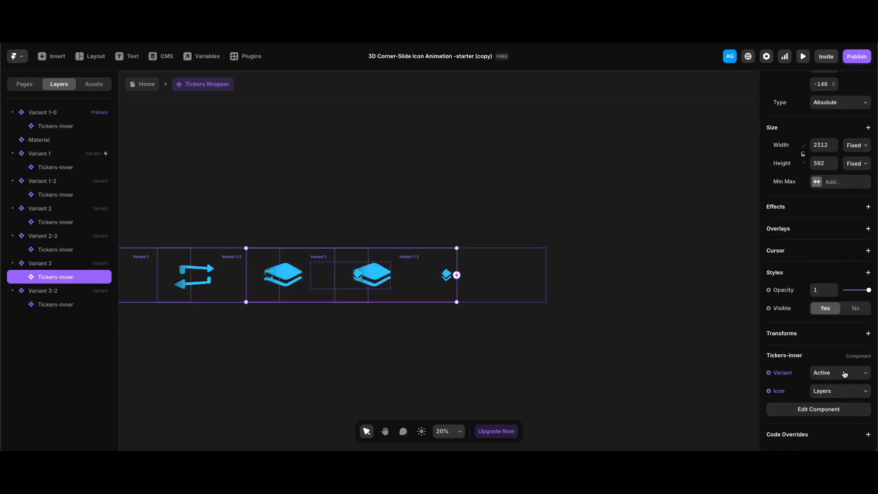
Duplicate Variant 3-2 and name the copy Variant 4
left_click(40, 291)
key("super+d")
key("super+r")
key("Right")
key("BackSpace")
type("4")
key("Return")
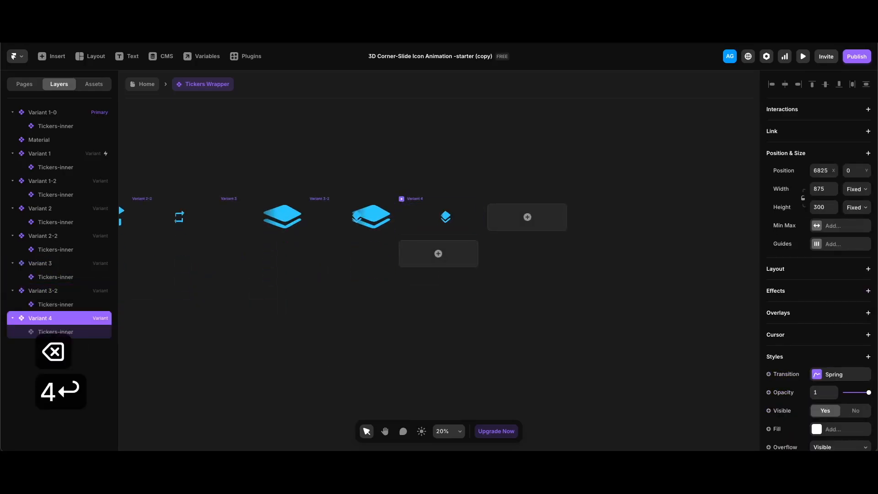
Change the icon of the Tickers-inner instance inside Variant 4 to Accessibility
left_click(55, 334)
scroll(828, 388, "down", 5)
left_click(828, 390)
type("accessib")
key("Return")
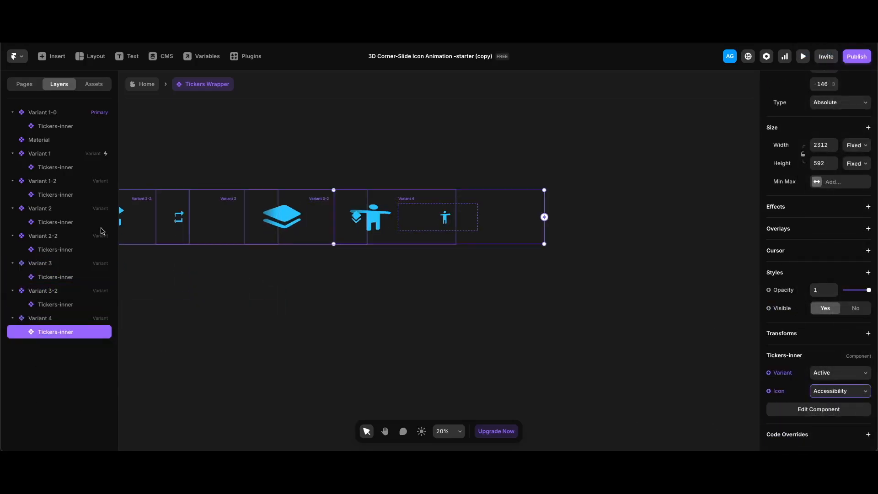
Duplicate Variant 4 as Variant 4-2 and connect Variant 4 to it with an Appear interaction that has a 0.3 s delay
left_click(50, 319)
key("super+d")
key("super+r")
key("BackSpace")
type("4-2")
key("Return")
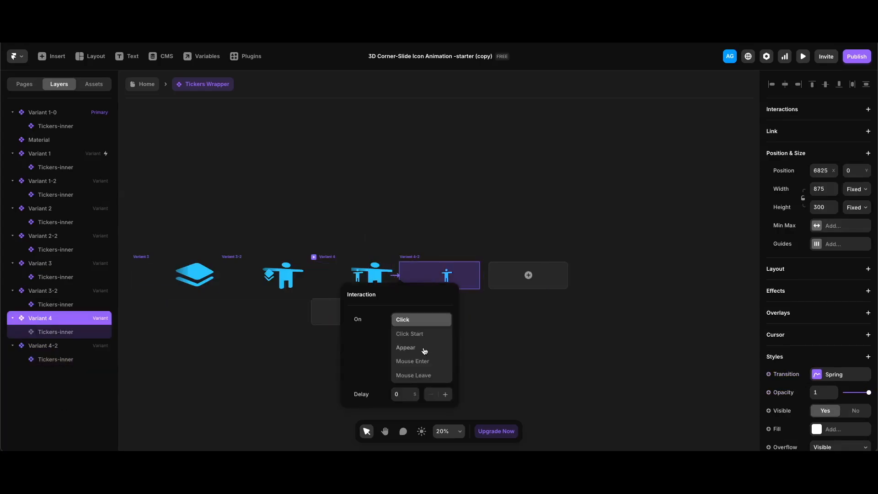
type(".3")
key("Return")
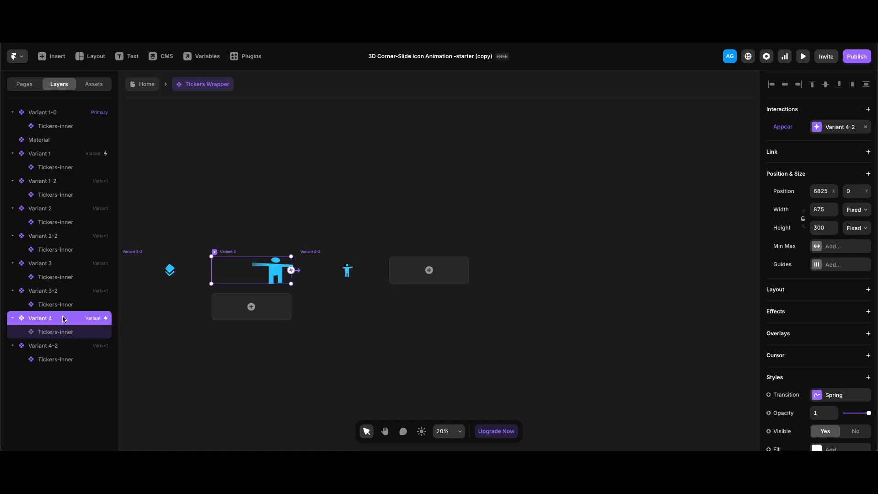
Duplicate Variant 4, name the copy Variant 5, and remove the Appear interaction from the copy
key("super+d")
double_click(57, 373)
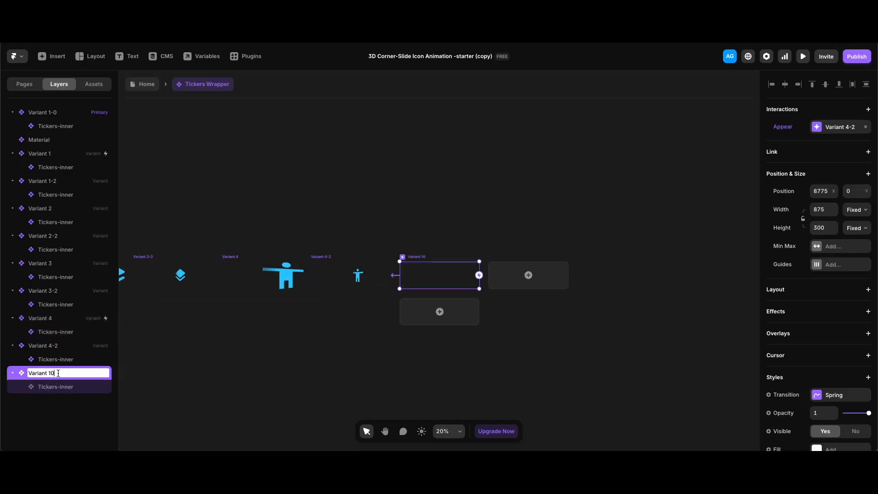
key("BackSpace")
key("BackSpace")
type("5")
key("Return")
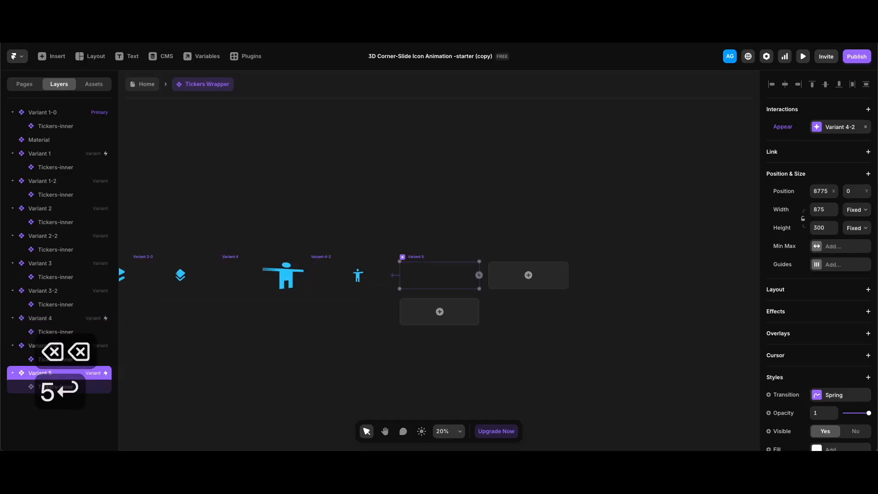
left_click(866, 127)
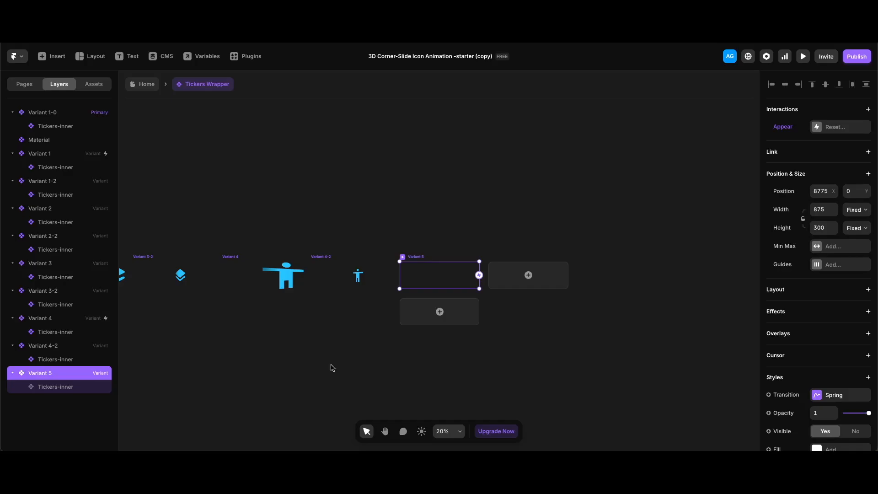
key("Escape")
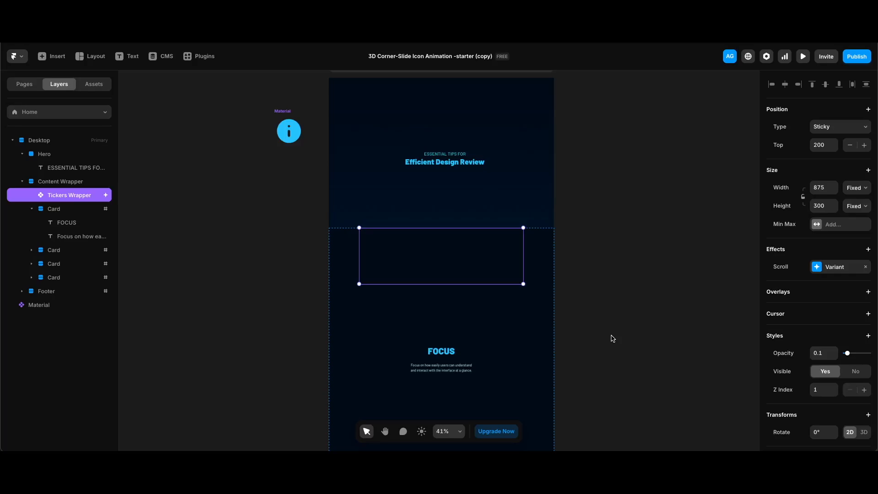
In the Scroll Variant effect of the Tickers Wrapper on the Home page, add section #2 and map it to Variant 2
left_click(835, 267)
left_click(709, 392)
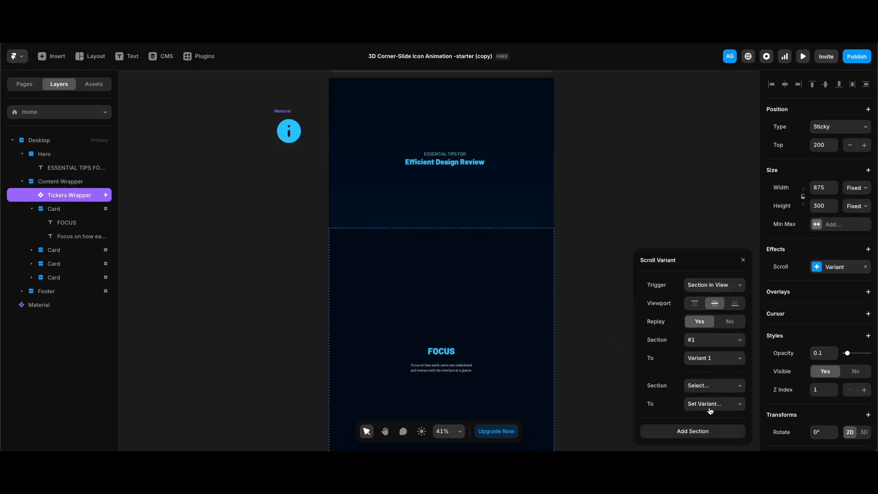
left_click(714, 385)
left_click(704, 404)
left_click(710, 404)
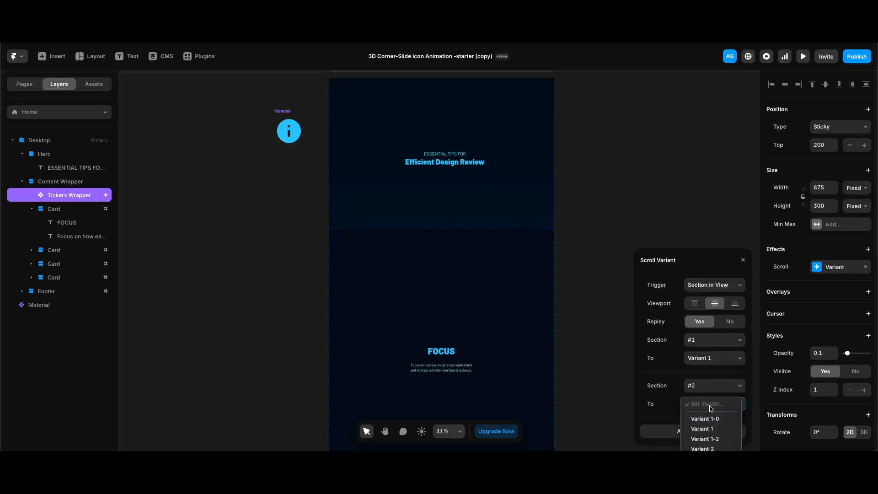
left_click(715, 448)
Add section #3 to the Scroll Variant effect and map it to Variant 3
left_click(716, 432)
left_click(720, 386)
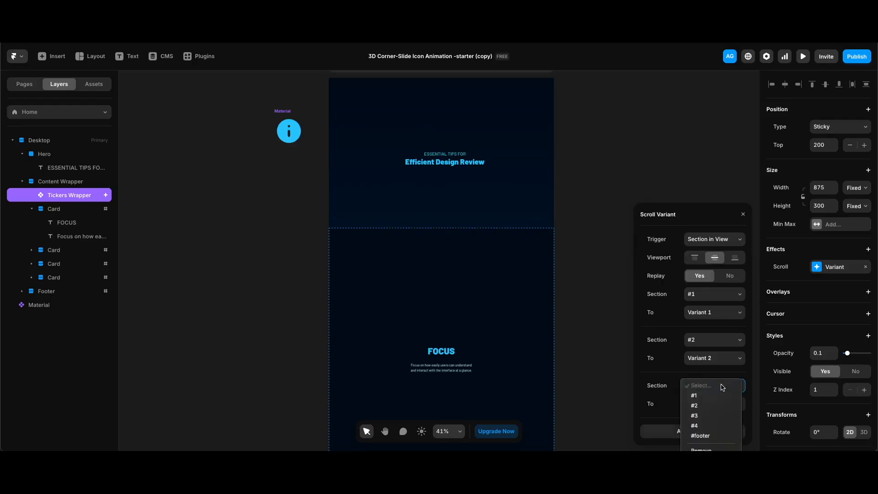
left_click(712, 420)
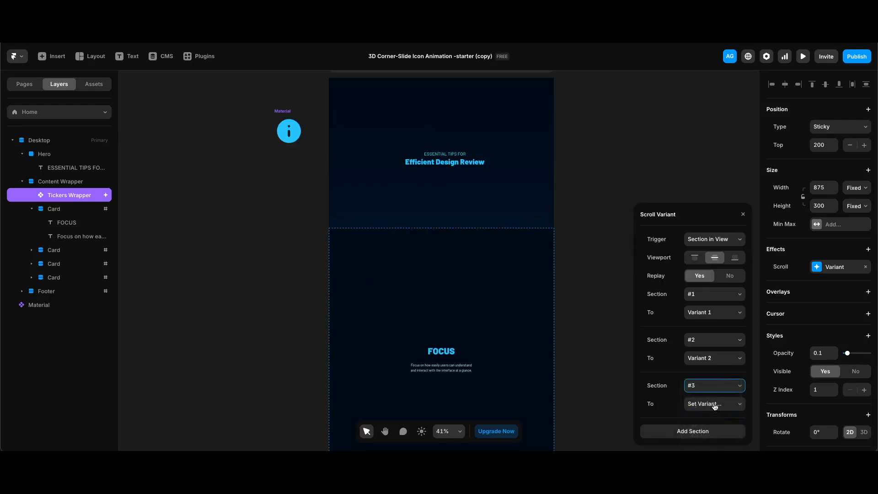
left_click(714, 404)
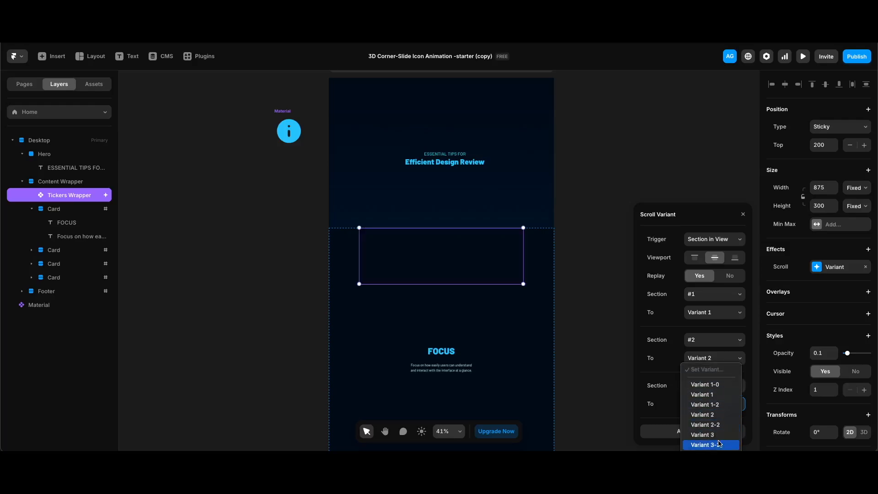
left_click(716, 435)
Add section #4 to the Scroll Variant effect and map it to Variant 4
left_click(712, 432)
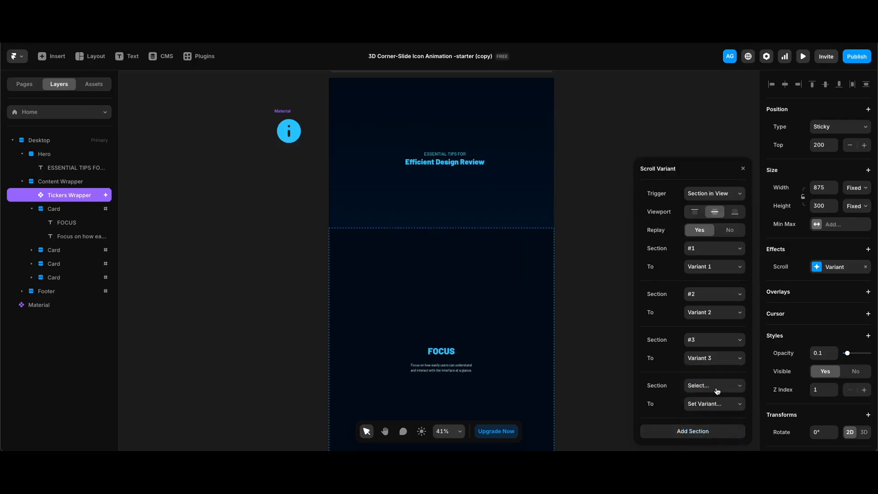
left_click(717, 386)
left_click(712, 424)
left_click(716, 405)
scroll(717, 438, "down", 3)
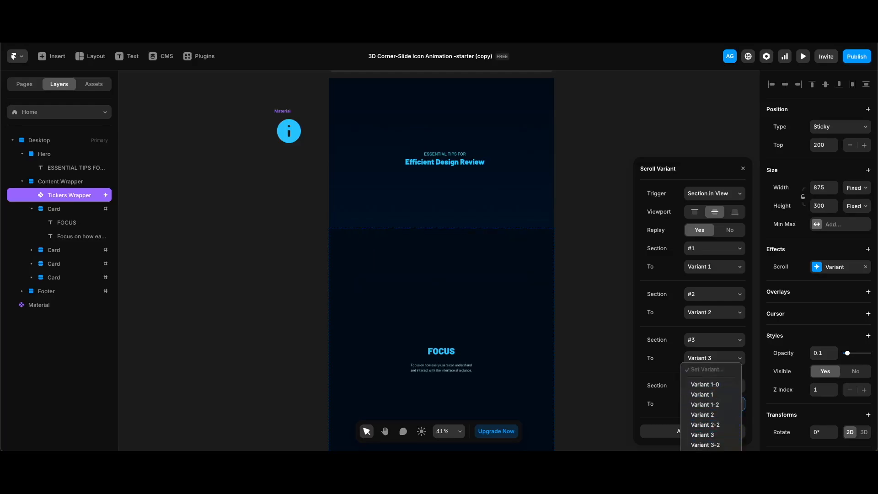
left_click(707, 453)
Add the #footer section to the Scroll Variant effect and map it to Variant 5
left_click(696, 431)
left_click(718, 386)
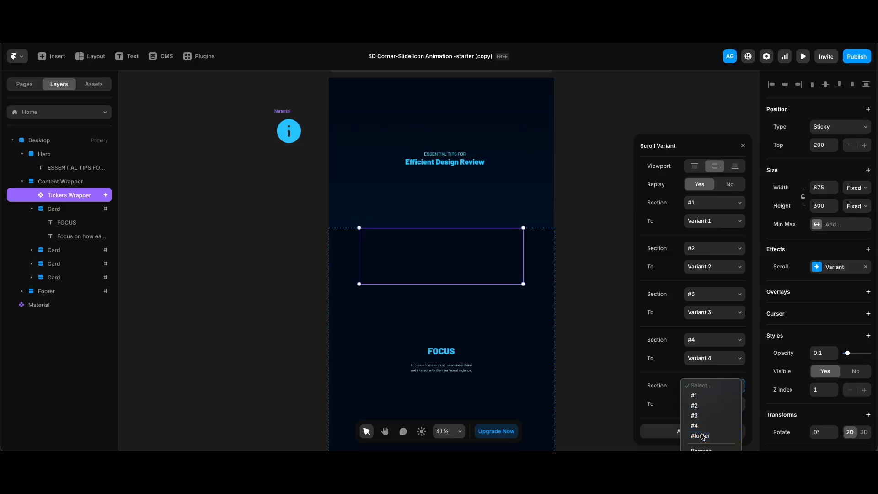
left_click(701, 435)
left_click(716, 412)
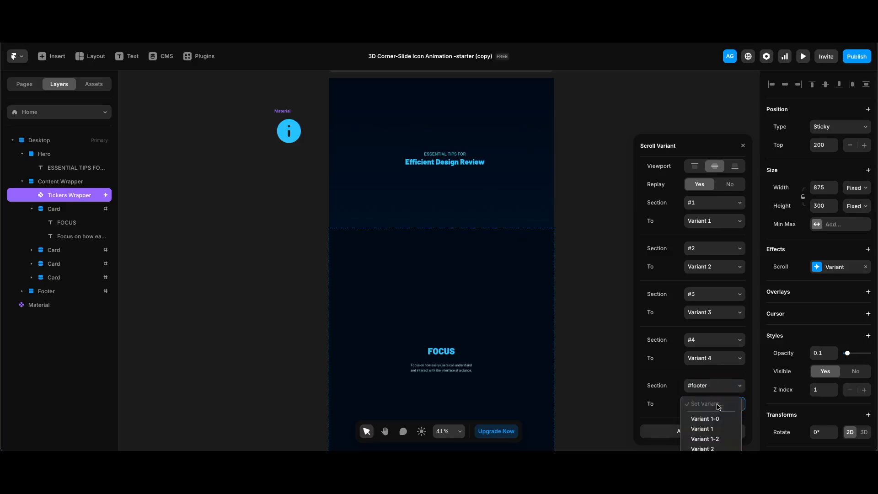
left_click(707, 428)
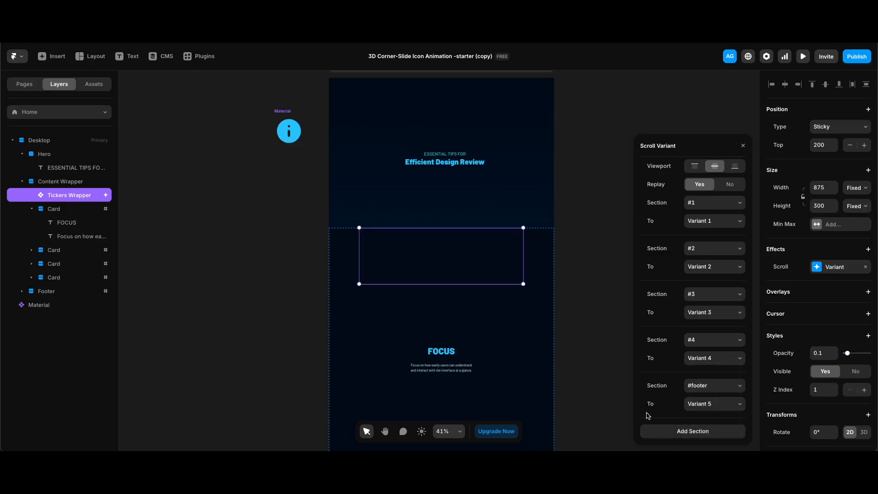
left_click(599, 344)
Preview the page and check how the icon ticker changes through each section down to the footer and back
key("ctrl+p")
scroll(549, 288, "down", 10)
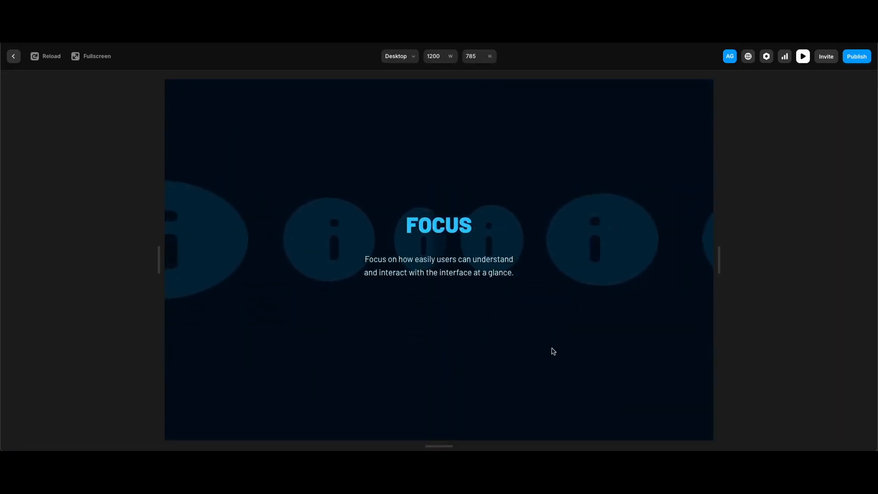
scroll(553, 352, "down", 5)
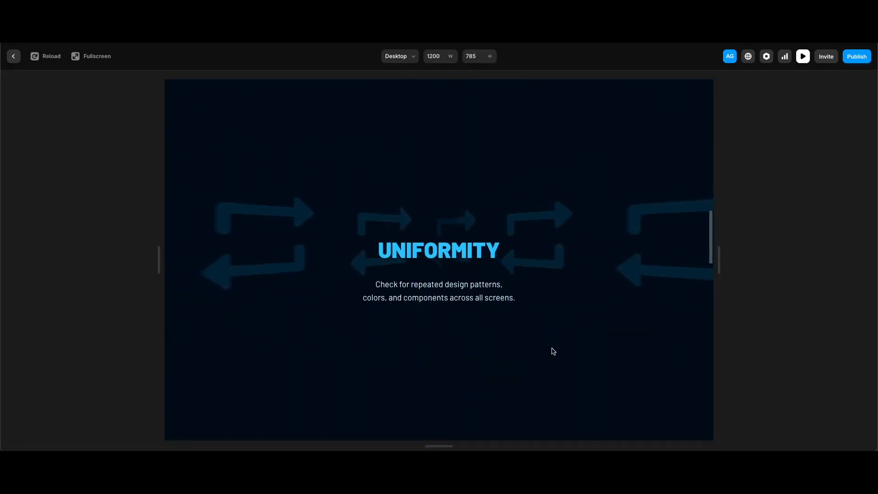
scroll(553, 352, "down", 3)
scroll(553, 351, "down", 3)
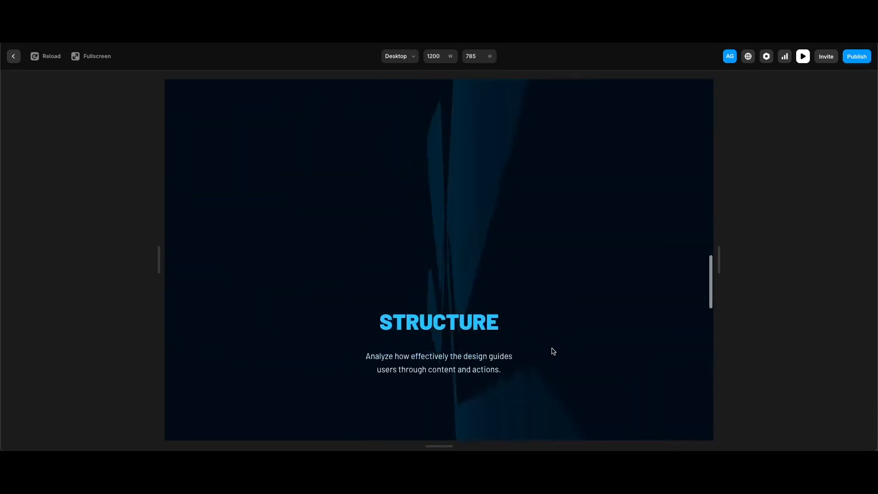
scroll(553, 351, "down", 3)
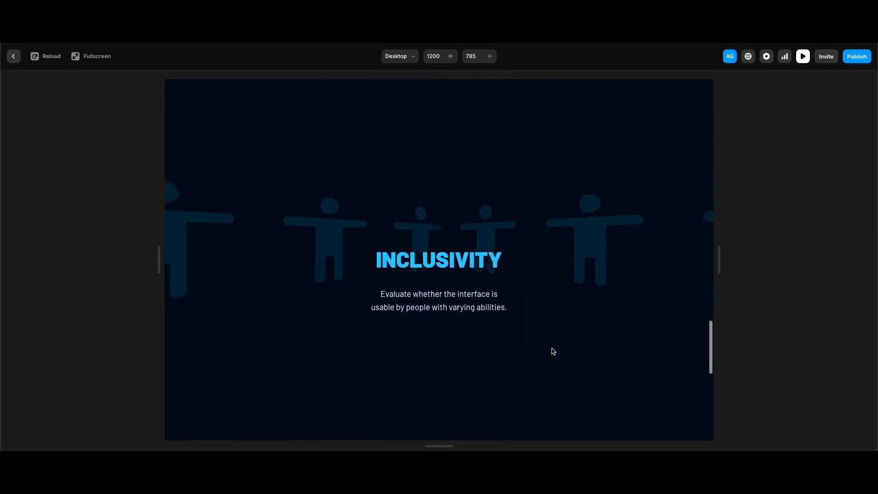
scroll(553, 351, "down", 5)
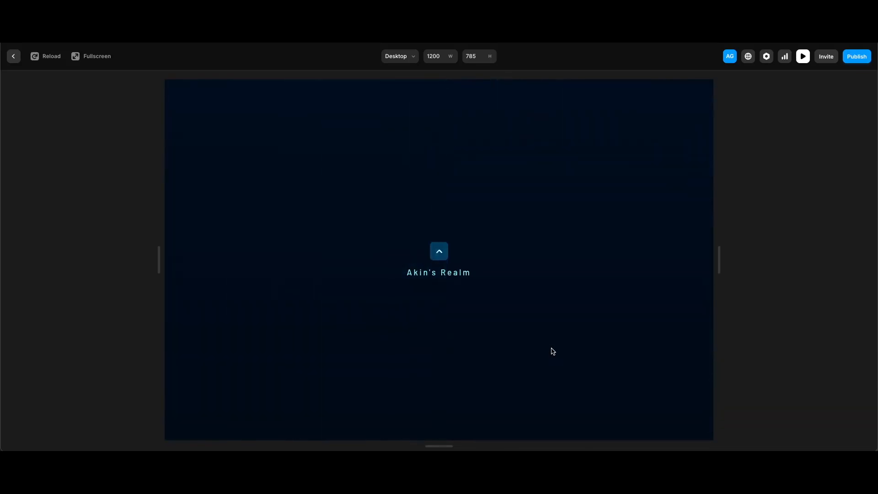
scroll(553, 352, "up", 11)
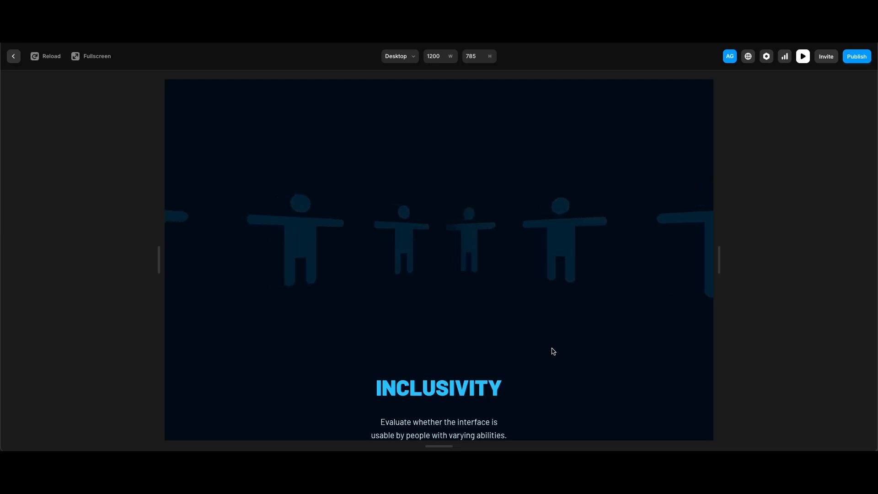
scroll(554, 352, "down", 10)
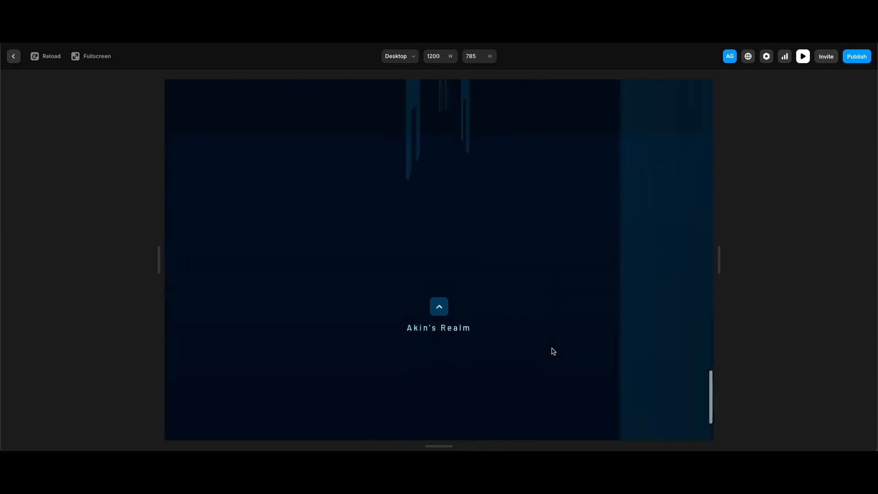
scroll(554, 351, "down", 2)
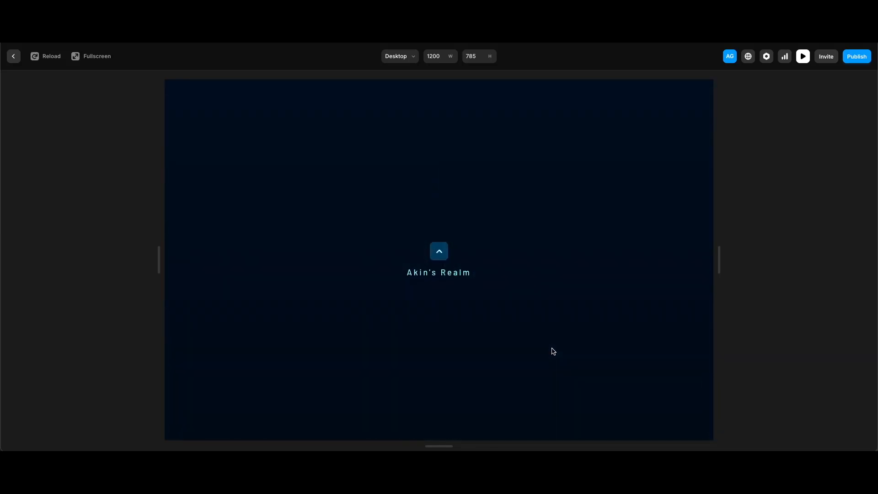